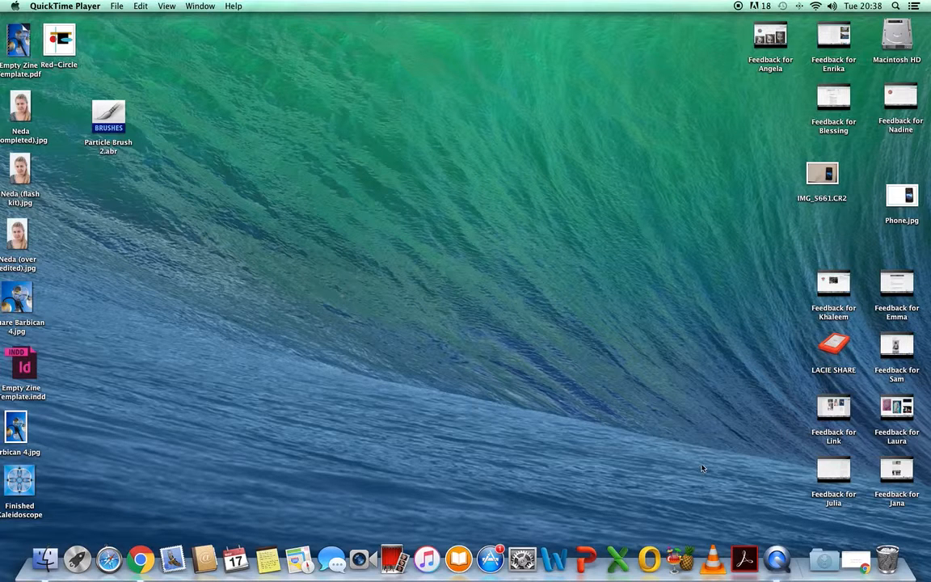
Switch to Chrome and enter the query "free brushes for photoshop cc" without running it
left_click(850, 564)
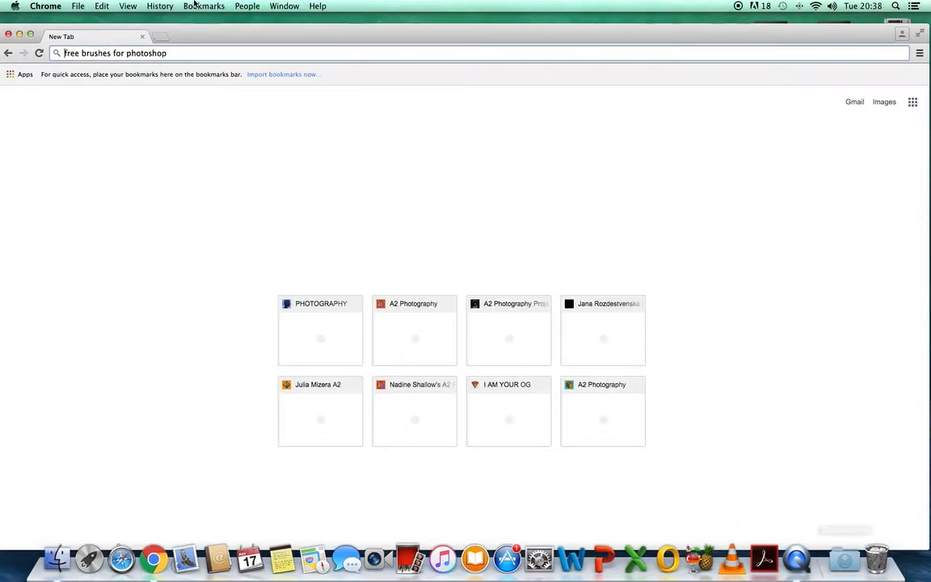
left_click(171, 53)
type("cc")
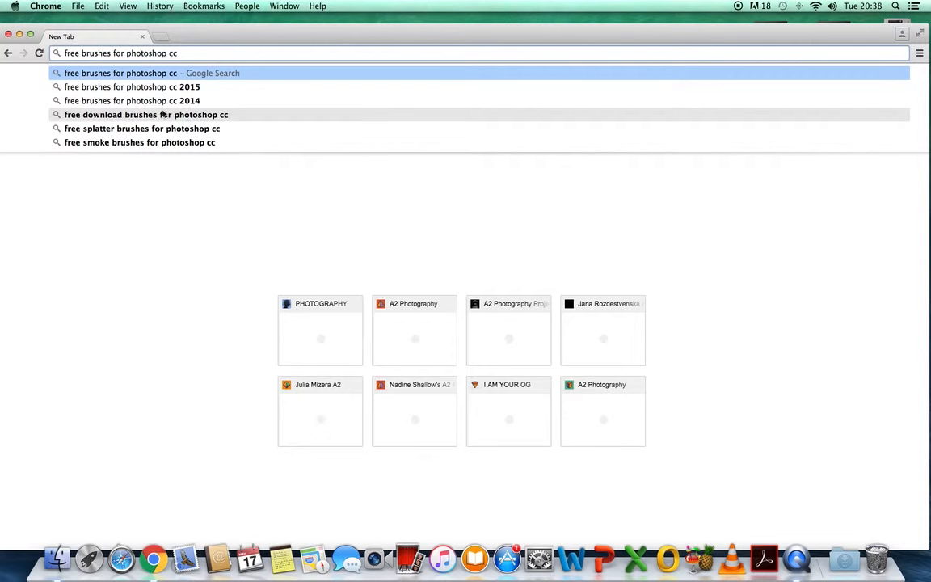
Replace "brushes" with "textures" in the query and search the web for "free textures for photoshop cc"
left_click(112, 53)
key("BackSpace")
key("BackSpace")
key("BackSpace")
key("BackSpace")
key("BackSpace")
key("BackSpace")
key("BackSpace")
type("textures")
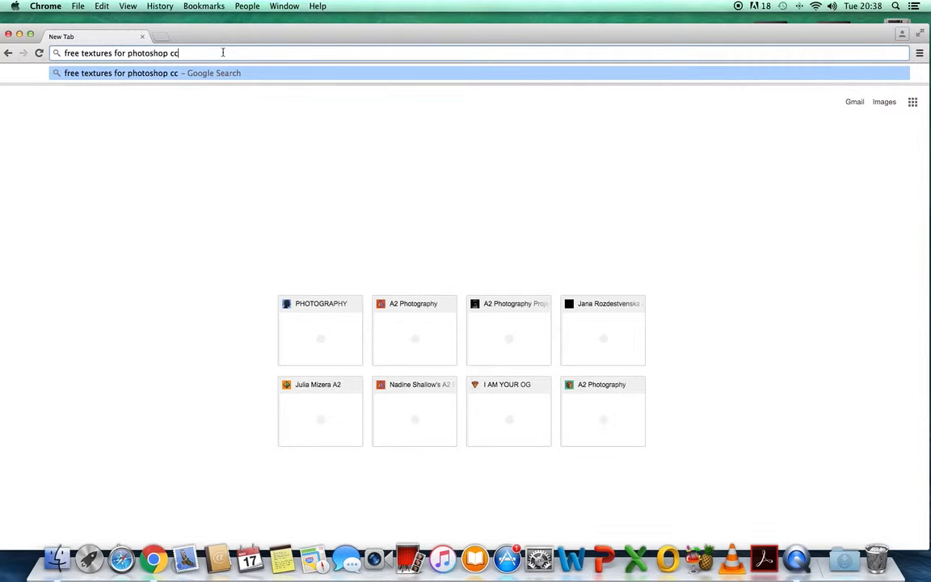
key("Return")
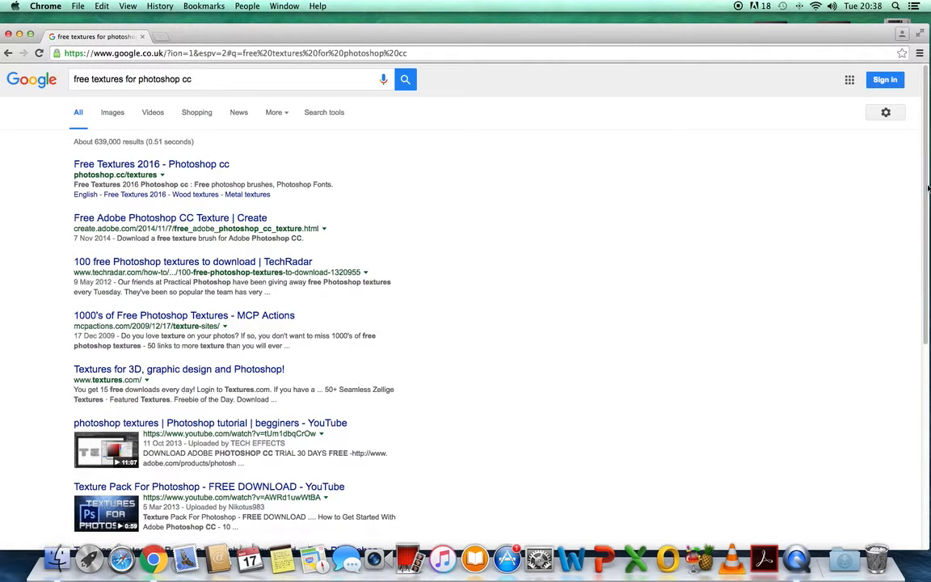
Open the Brusheezy Photoshop Textures search result and look through its texture thumbnails, including the cracked textures
left_click_drag(924, 187, 917, 310)
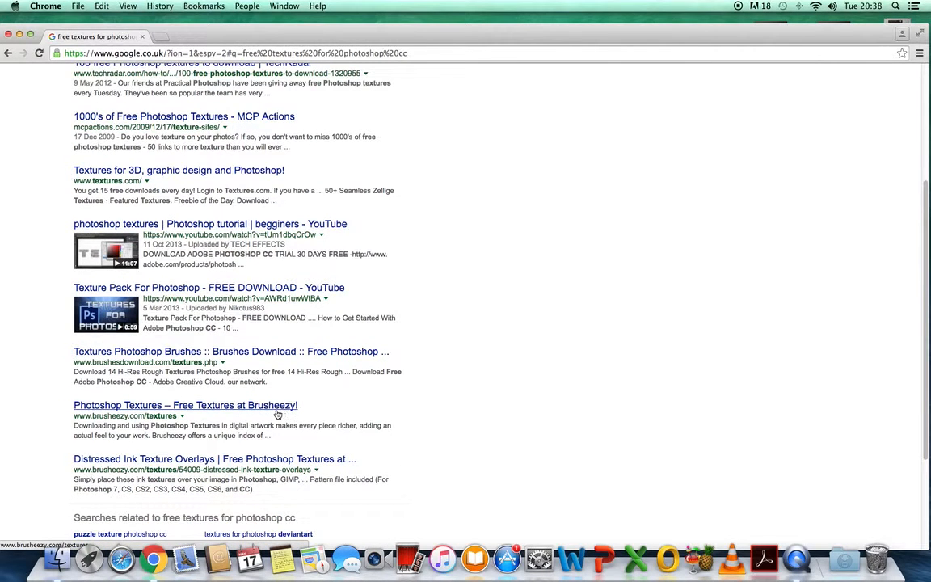
left_click(197, 406)
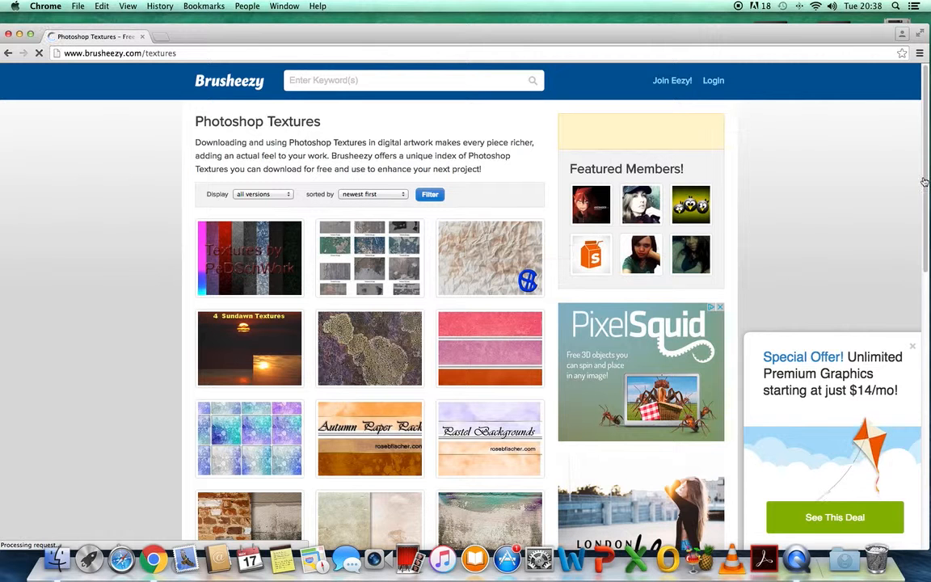
scroll(927, 179, "down", 3)
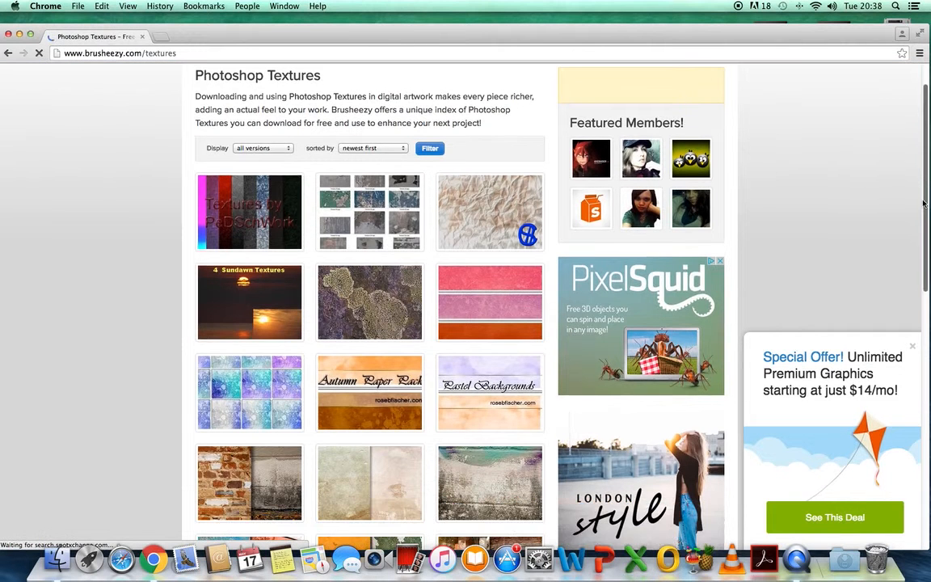
scroll(922, 259, "down", 3)
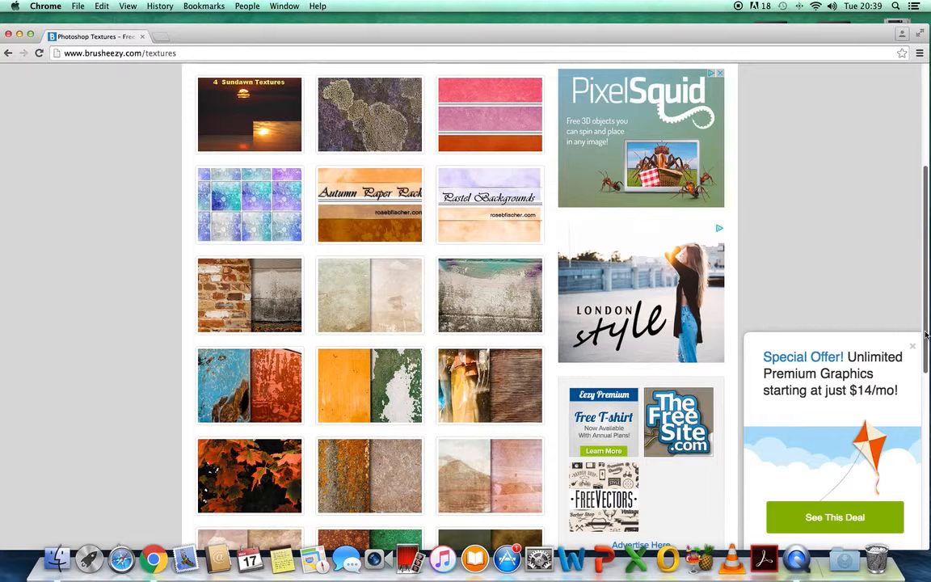
left_click_drag(926, 301, 928, 373)
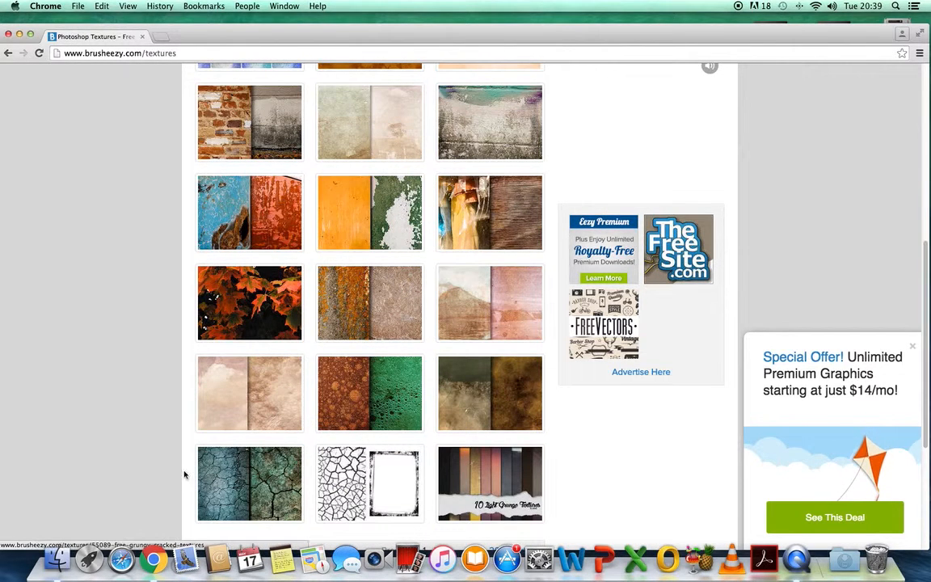
left_click(213, 499)
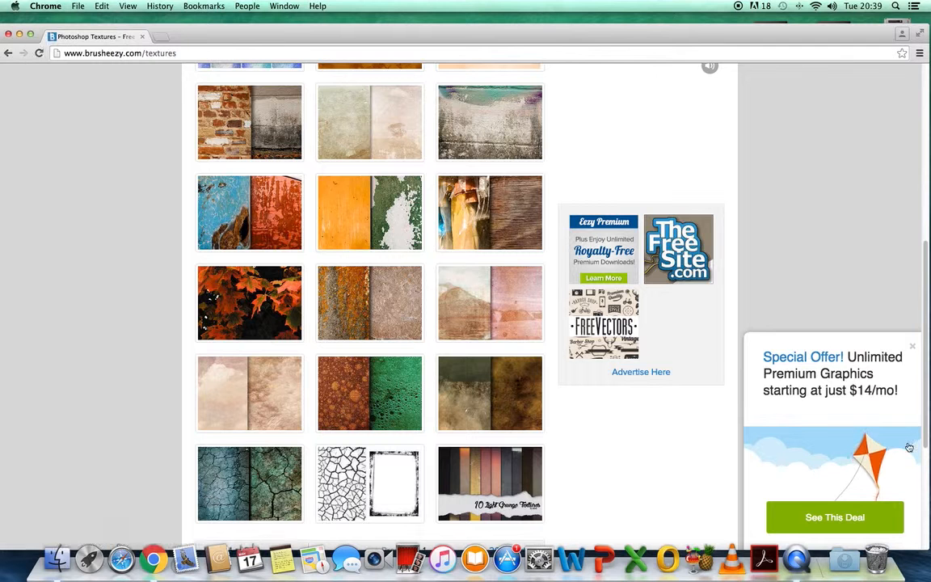
left_click_drag(927, 424, 928, 216)
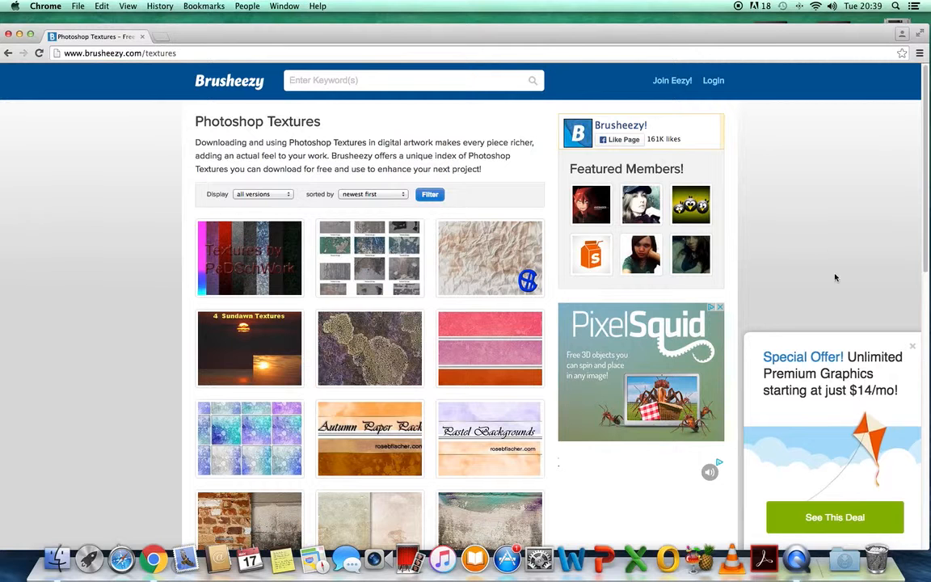
Close the browser window and open Spotlight search
left_click(9, 36)
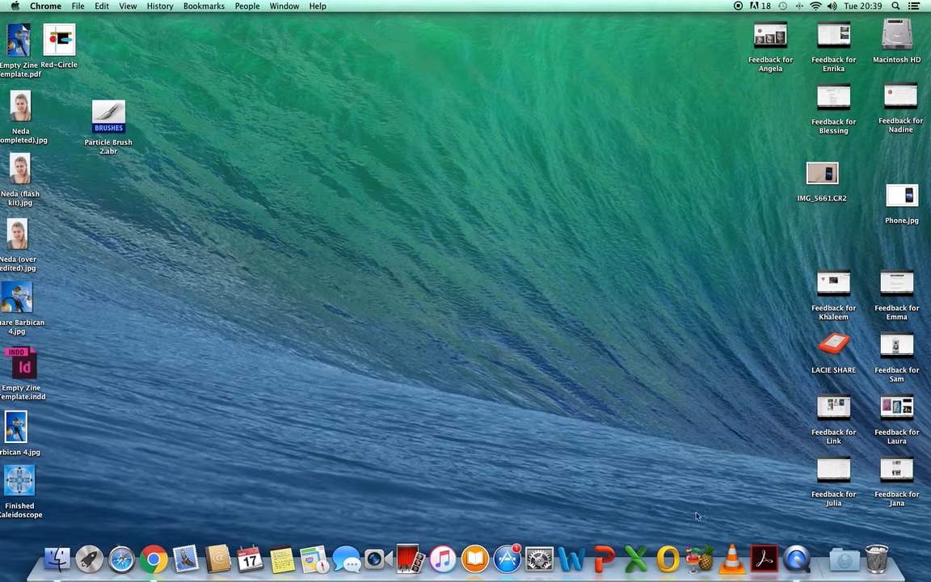
left_click(896, 6)
type("quick")
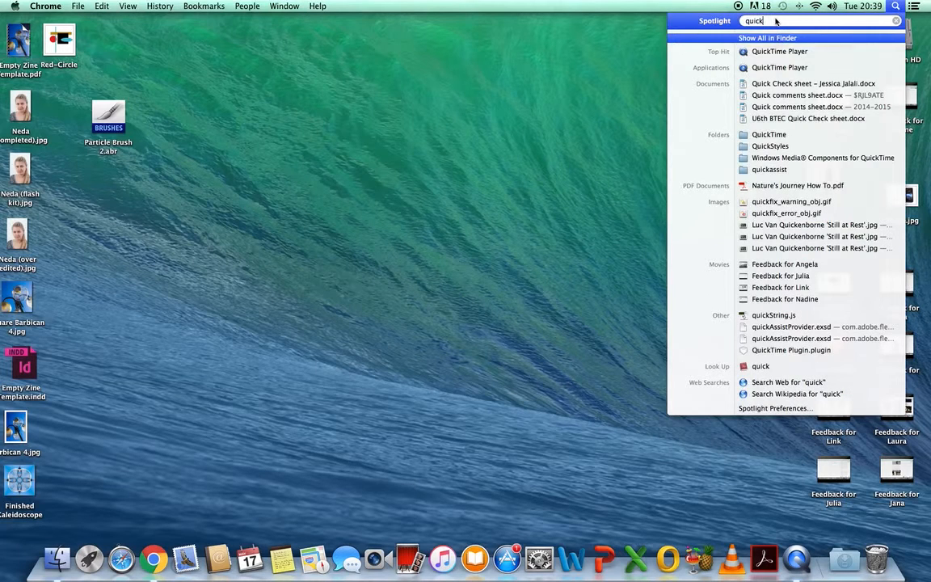
key("BackSpace")
key("BackSpace")
key("BackSpace")
key("BackSpace")
key("BackSpace")
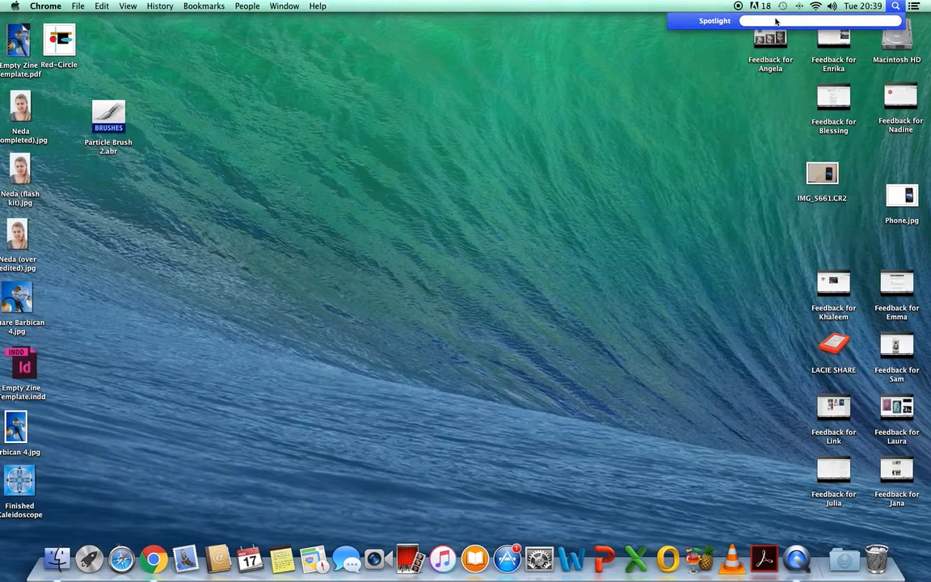
Search the computer for "photoshop" and launch Adobe Photoshop CS6
type("photoshop")
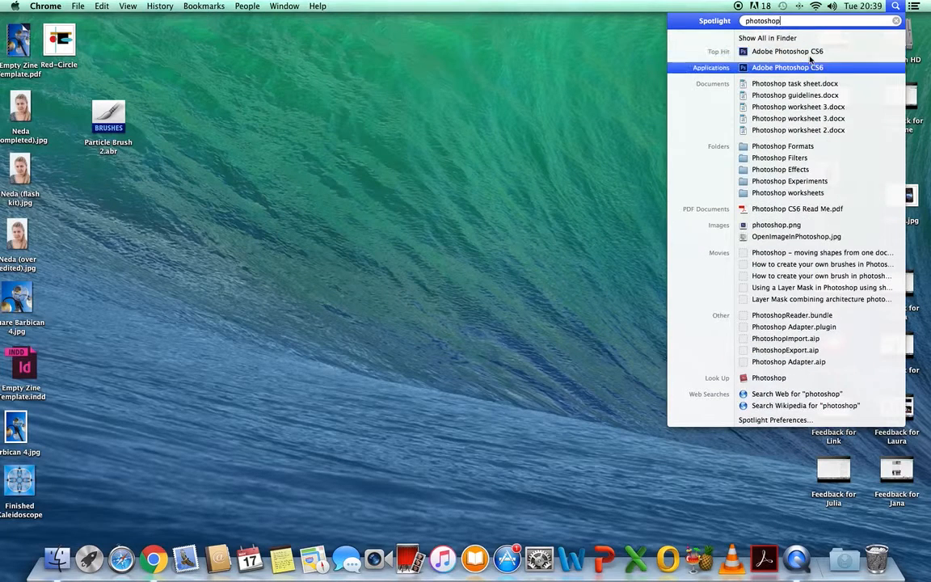
left_click(811, 52)
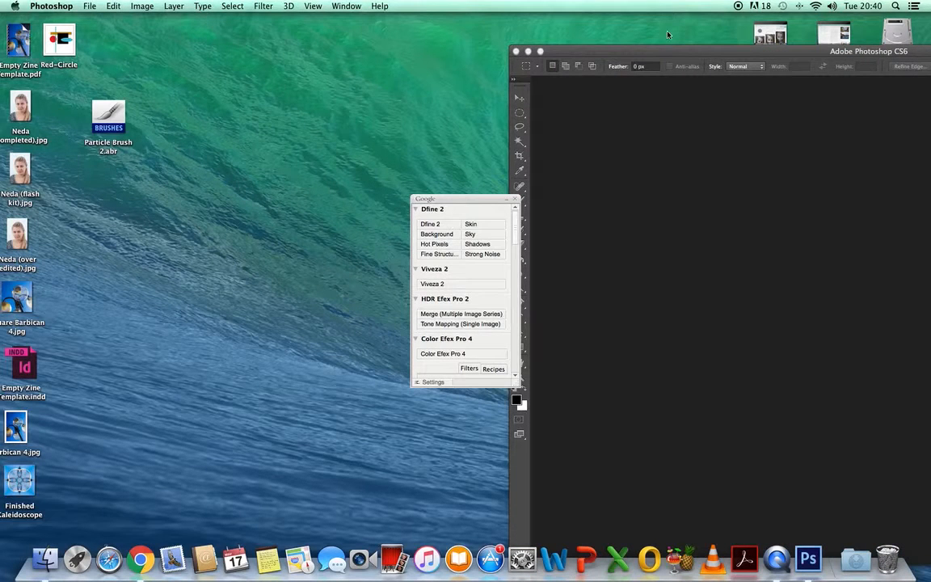
Close the floating Google filter panel and reposition and widen the Photoshop window to fill most of the screen
left_click_drag(594, 49, 92, 34)
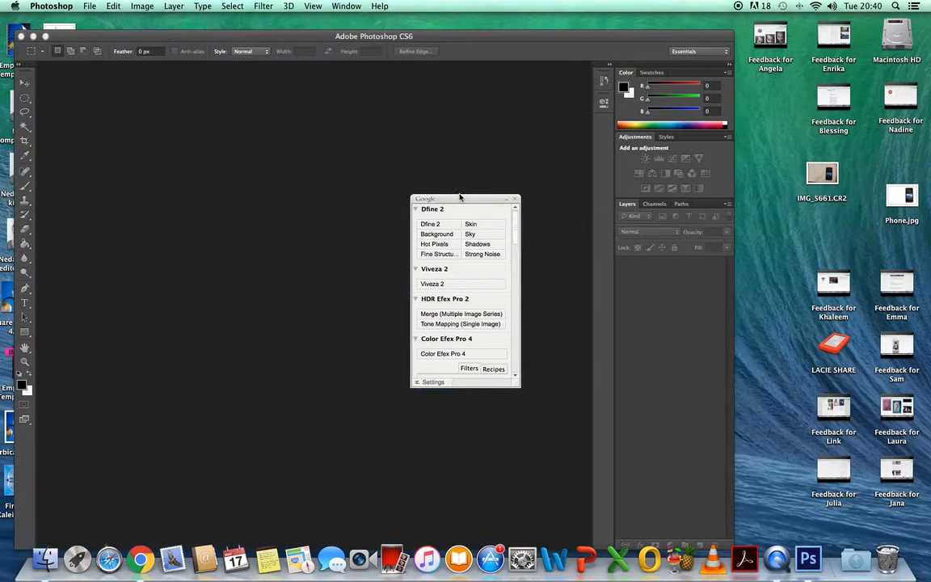
left_click(517, 200)
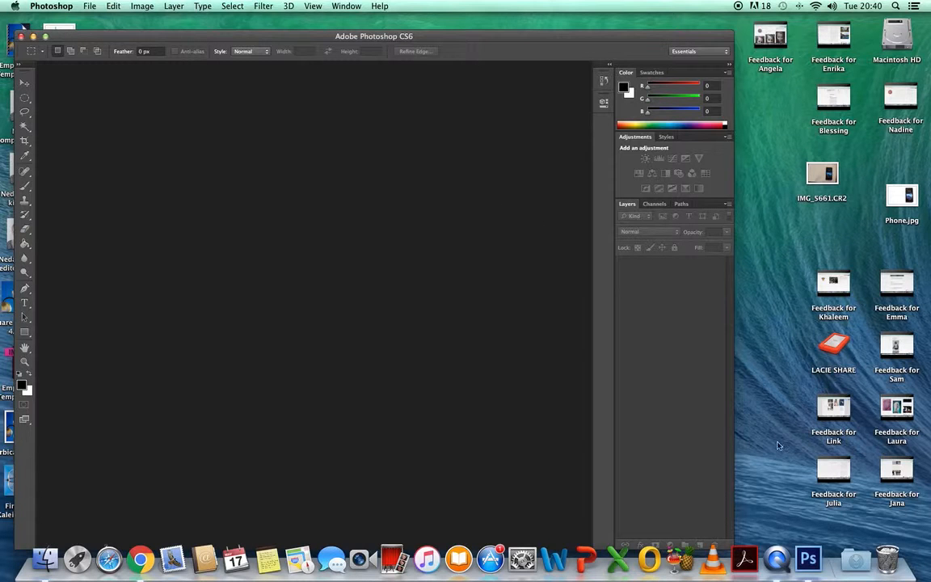
left_click_drag(735, 434, 917, 417)
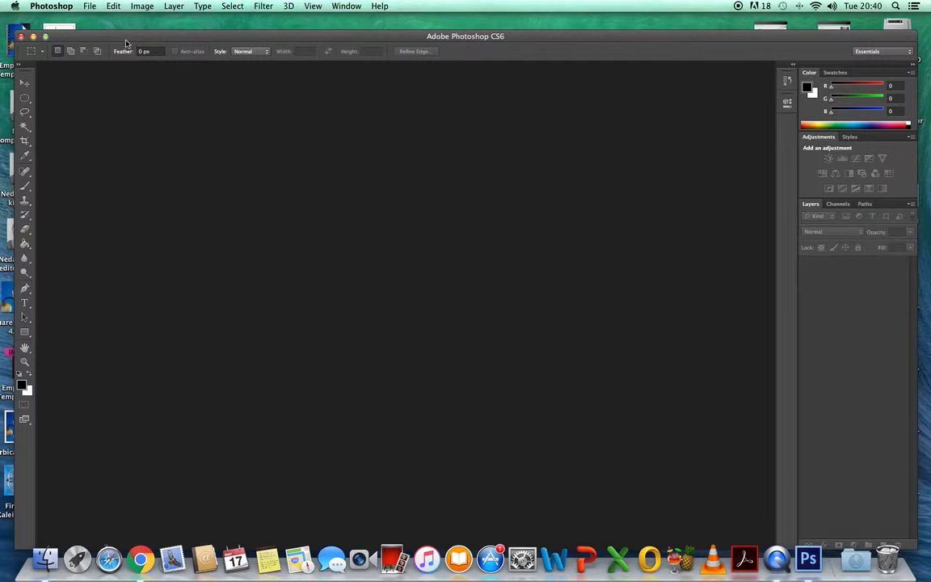
left_click_drag(113, 36, 105, 19)
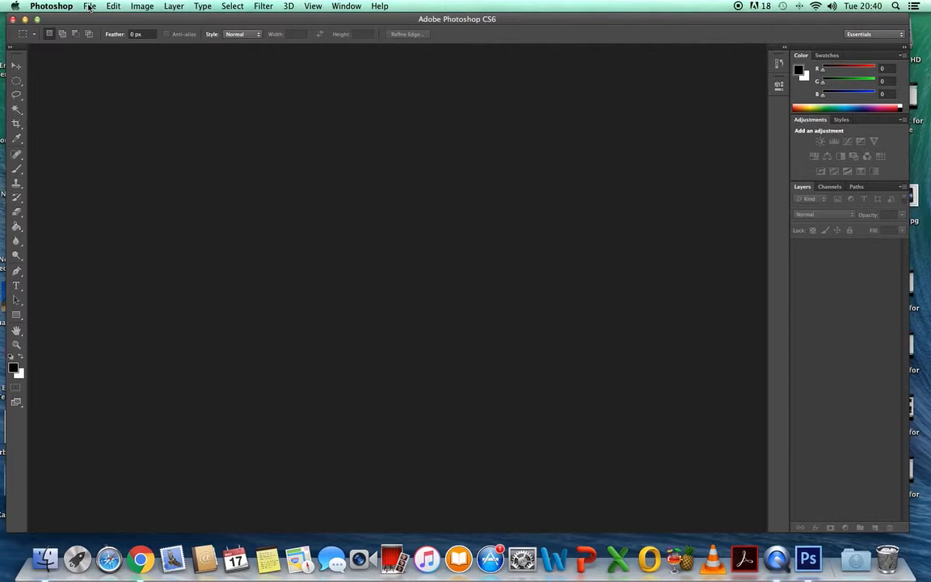
Open Barbican 1 square.jpg from LACIE SHARE, under Lacie Hard Drive, 2015-2016, A Level Graphics, Practice for Zine
left_click(89, 6)
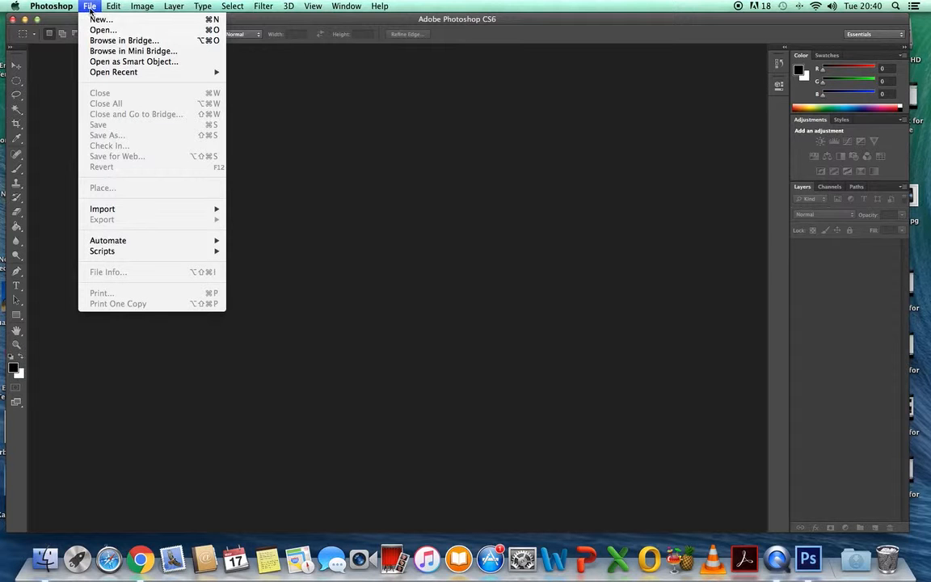
left_click(107, 32)
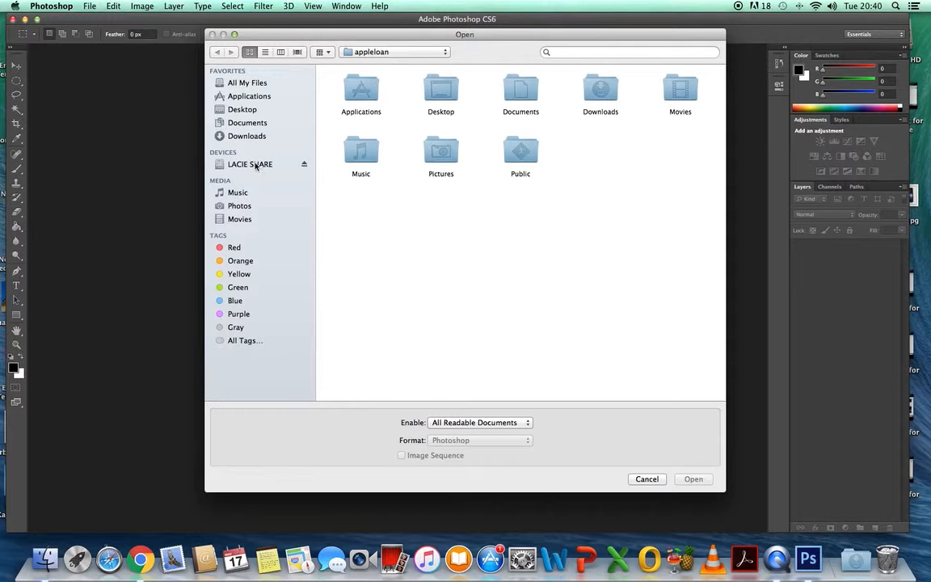
left_click(256, 165)
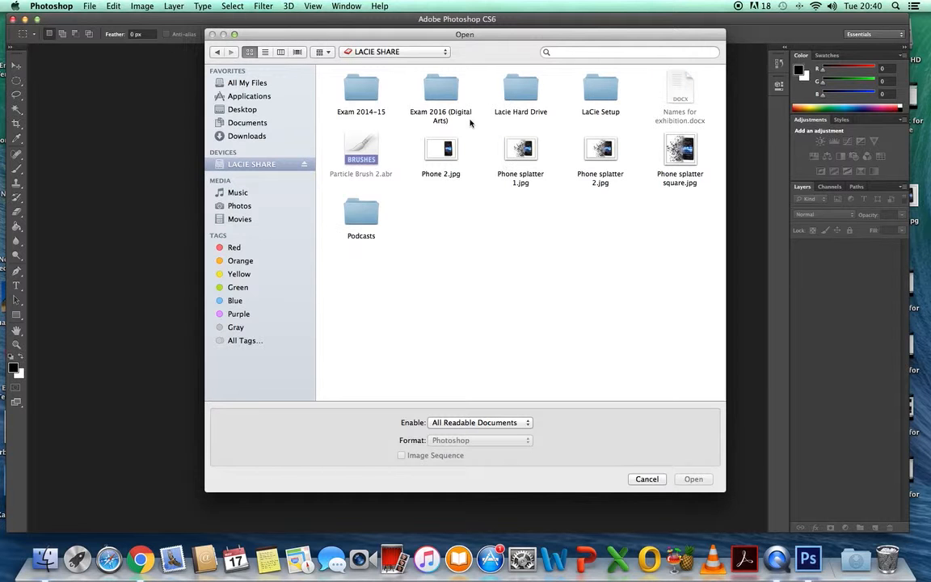
left_click(521, 93)
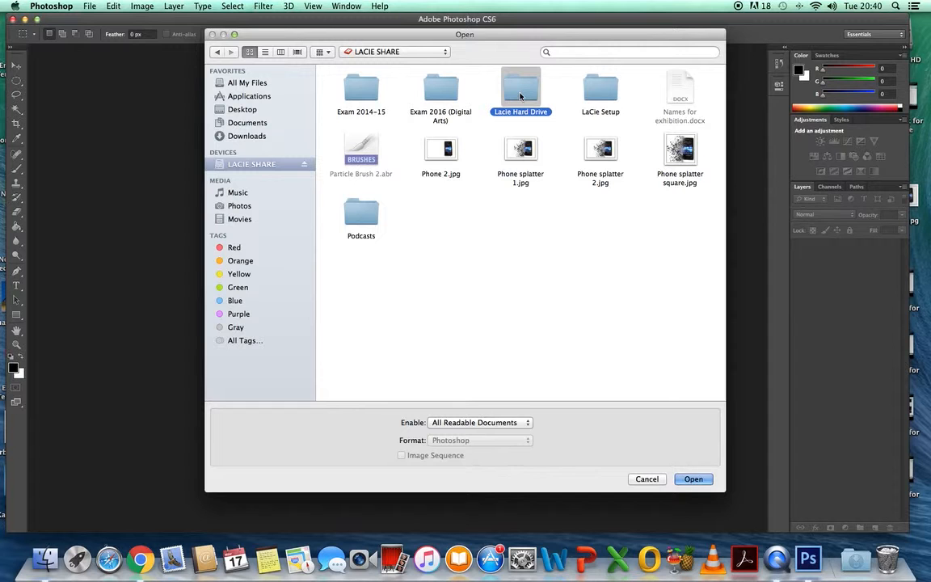
left_click(692, 481)
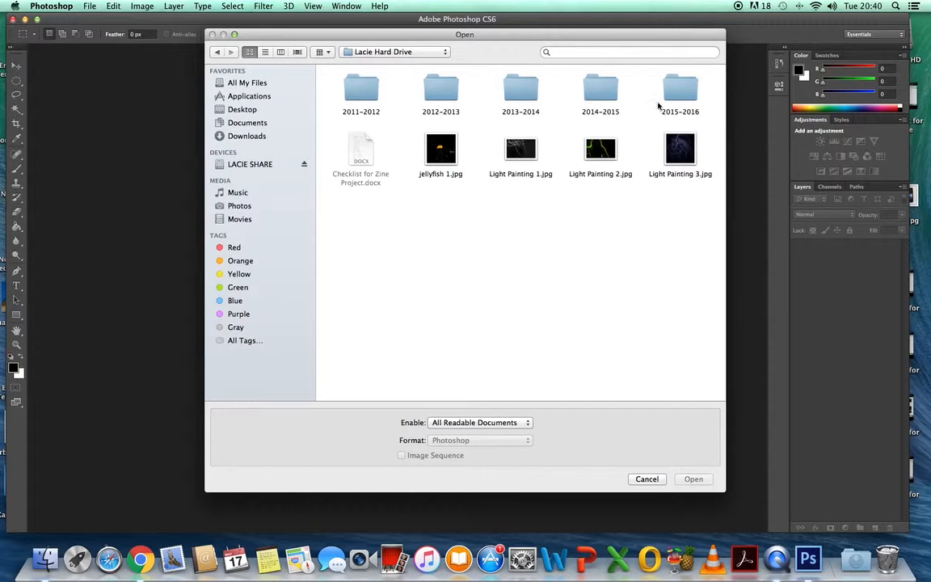
double_click(680, 91)
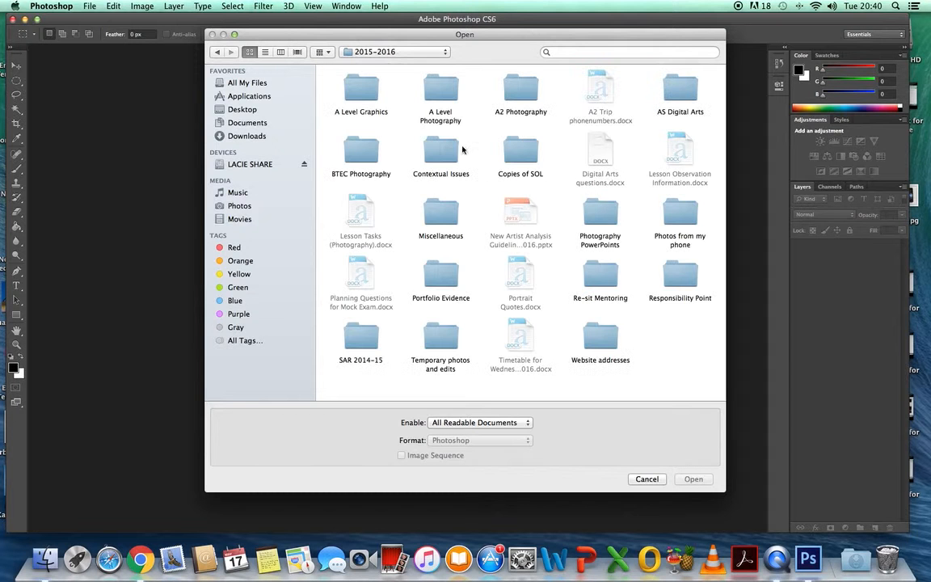
double_click(356, 101)
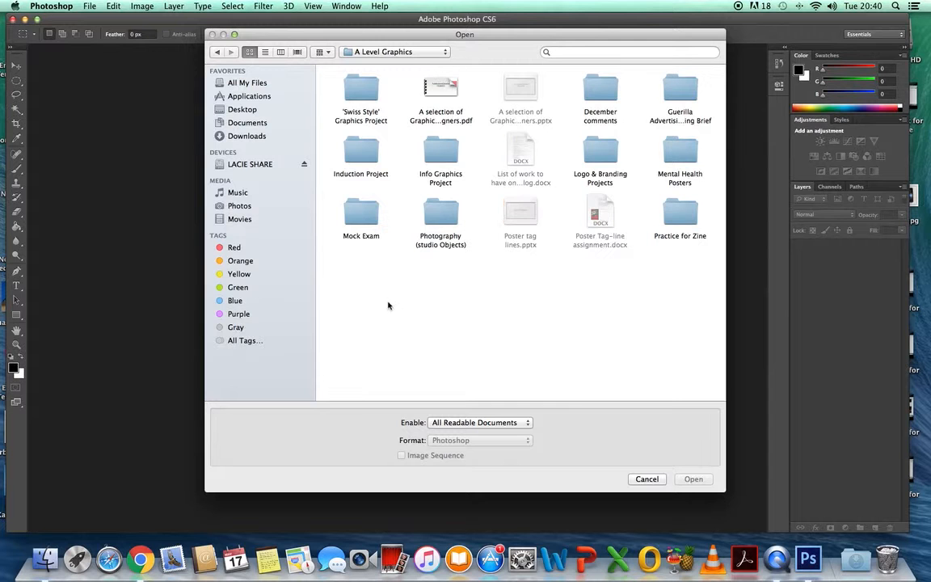
left_click(675, 211)
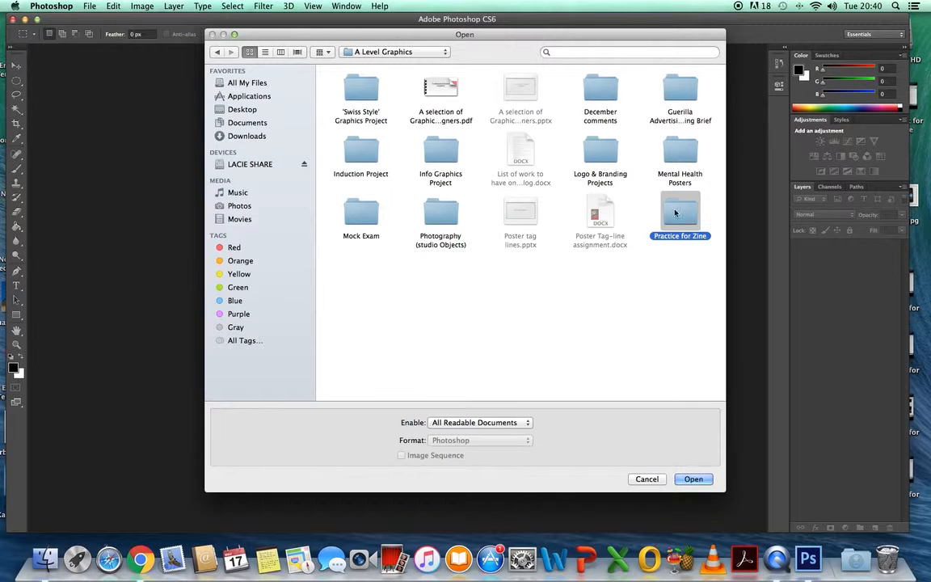
double_click(683, 216)
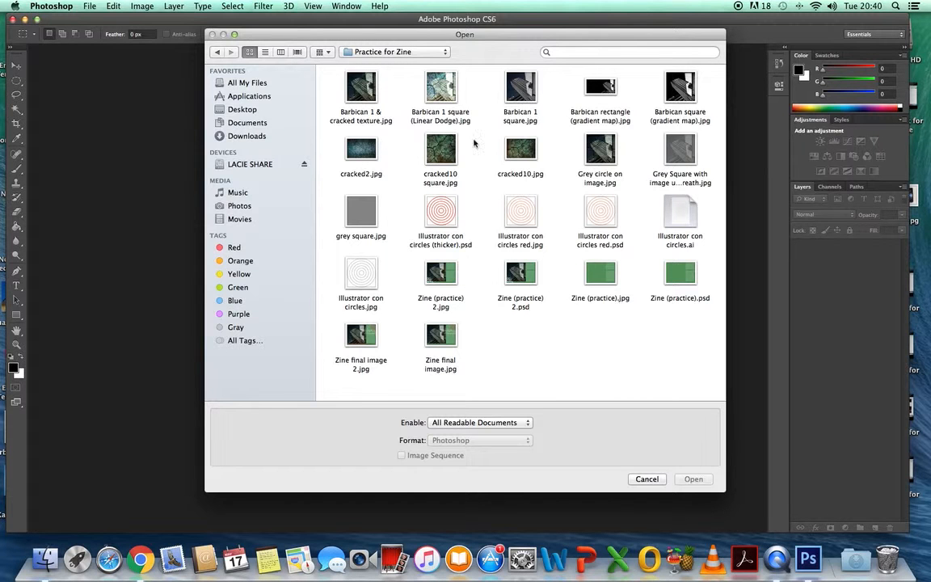
left_click(524, 92)
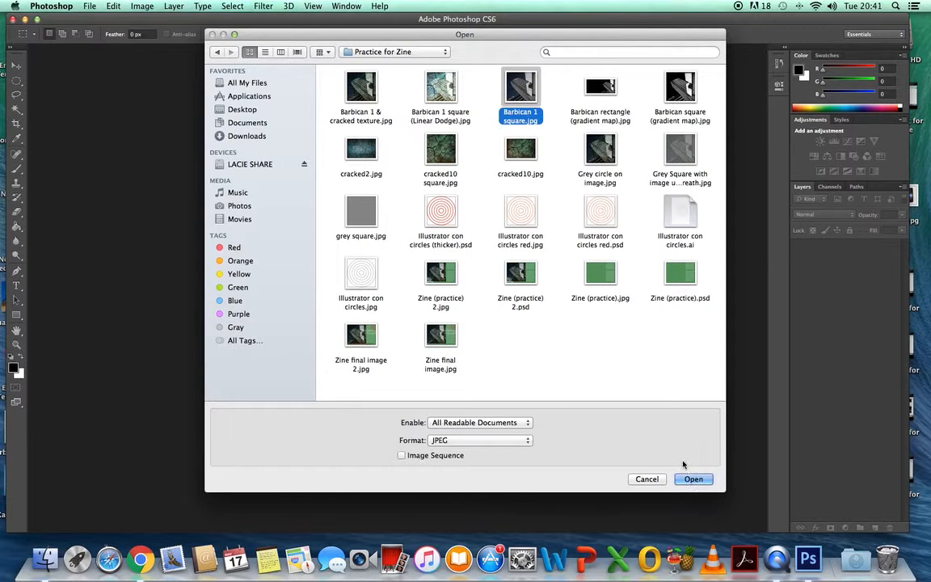
left_click(693, 479)
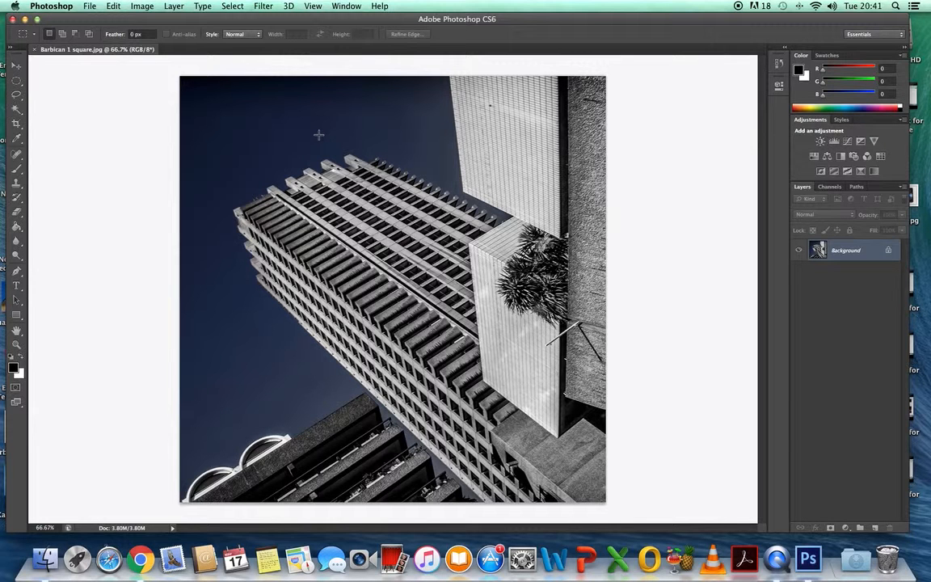
Activate the Move tool and open the Barbican image in the Nik Collection's Viveza 2 filter
left_click(16, 66)
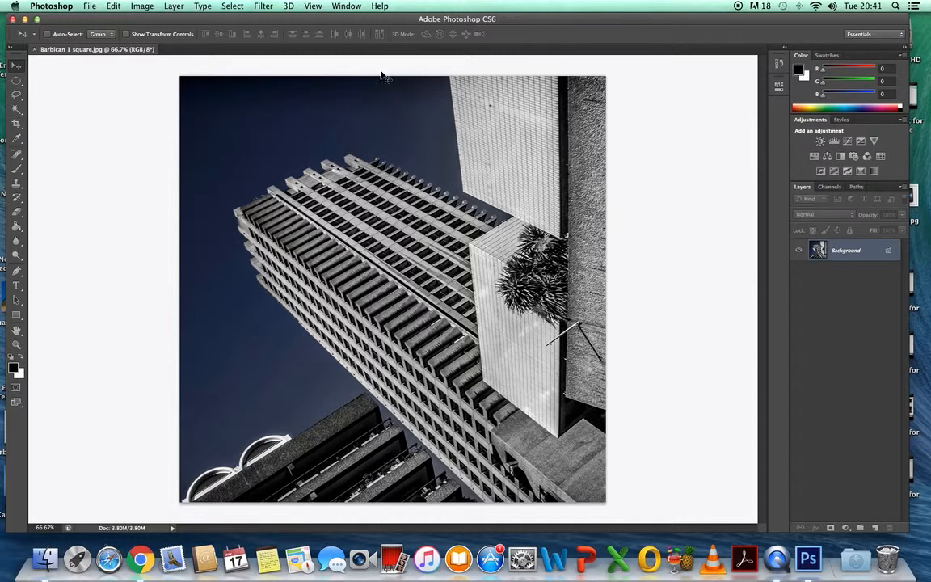
left_click(259, 7)
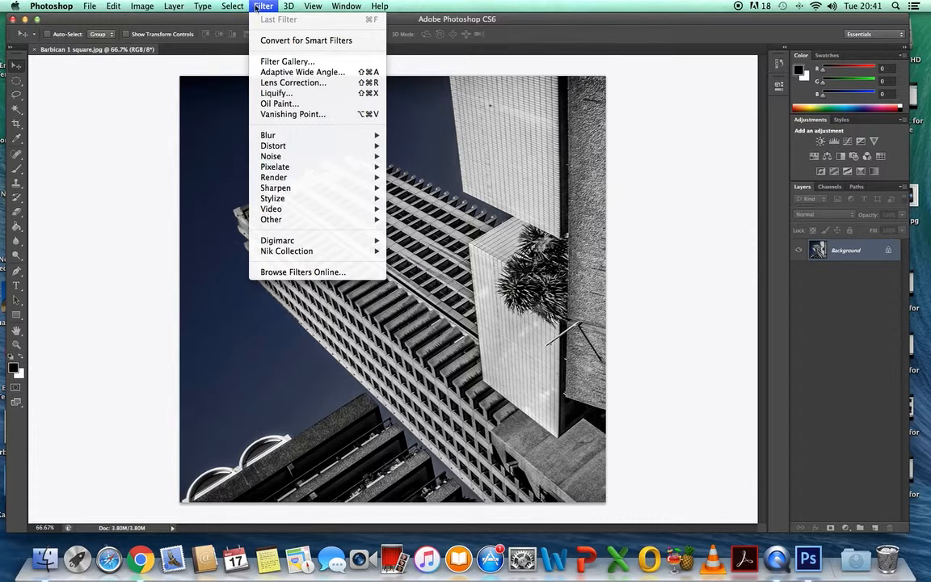
mouse_move(308, 255)
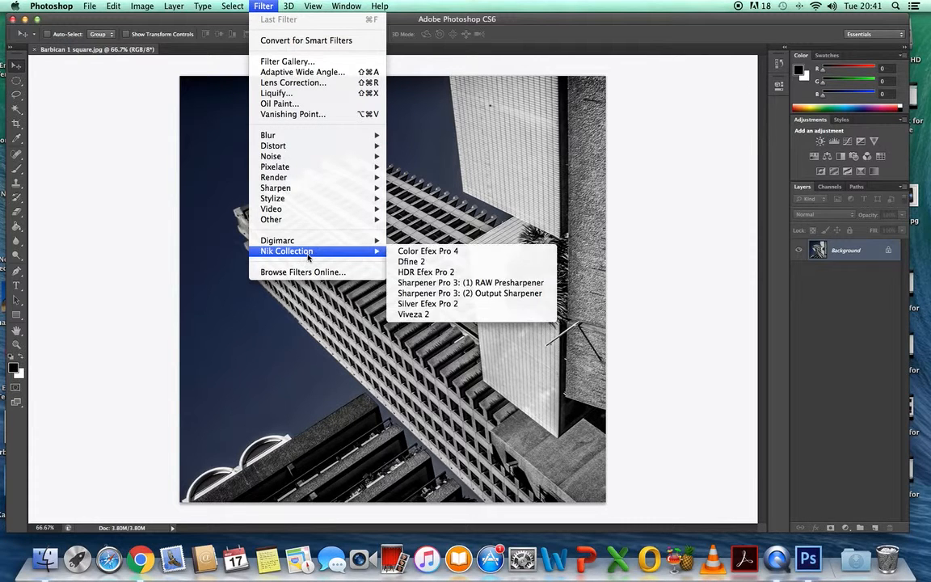
left_click(407, 316)
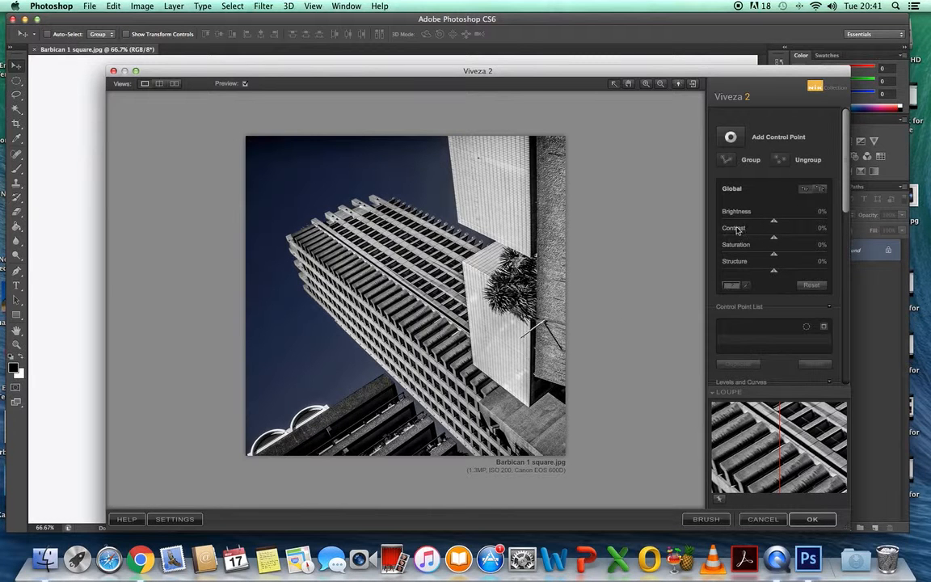
Set Viveza's global brightness to -1% and saturation to -2%, and place a control point on the upper white building, sized to 16%
mouse_move(775, 257)
left_mouse_down()
mouse_move(723, 257)
mouse_move(777, 258)
left_mouse_up()
mouse_move(774, 223)
left_mouse_down()
mouse_move(815, 222)
mouse_move(776, 223)
left_mouse_up()
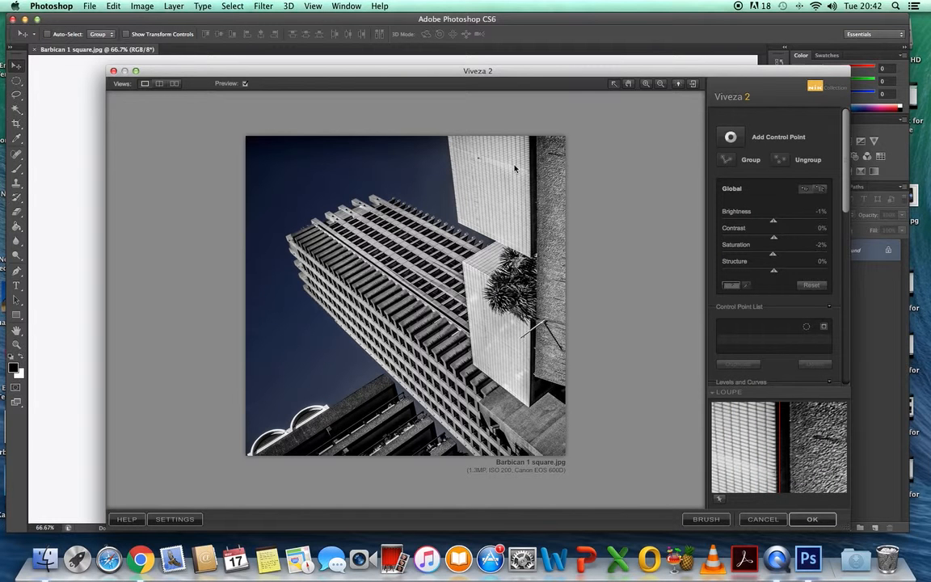
left_click(731, 138)
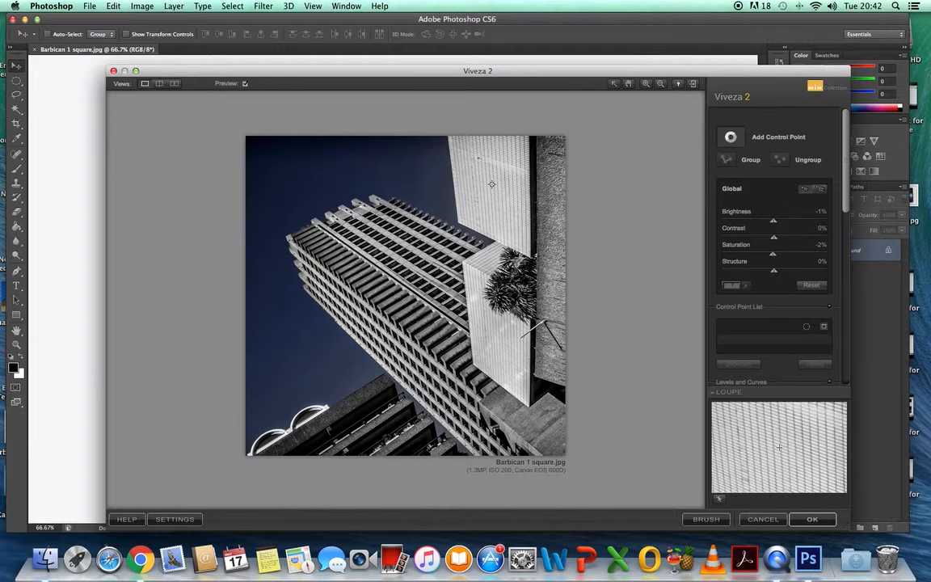
left_click(447, 181)
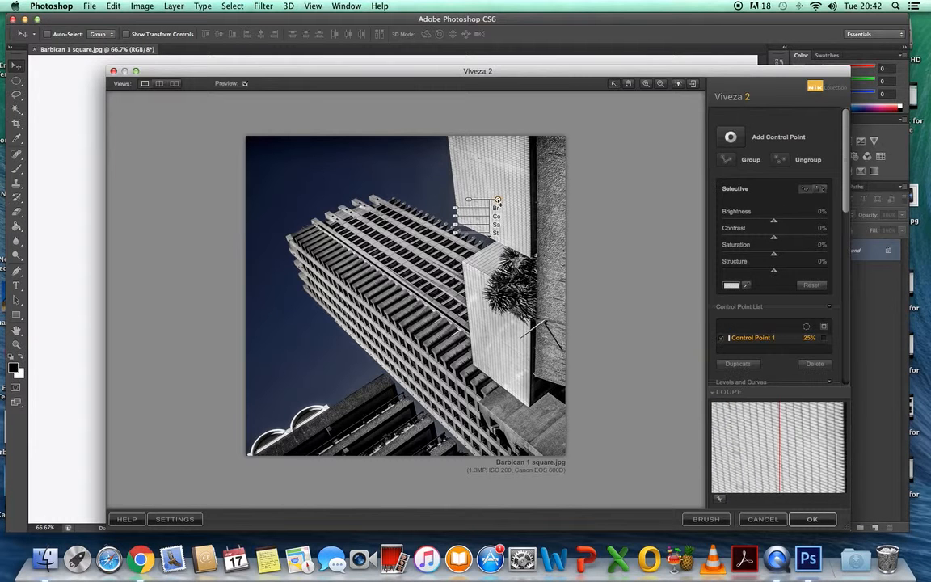
mouse_move(471, 203)
left_mouse_down()
mouse_move(437, 202)
mouse_move(477, 203)
left_mouse_up()
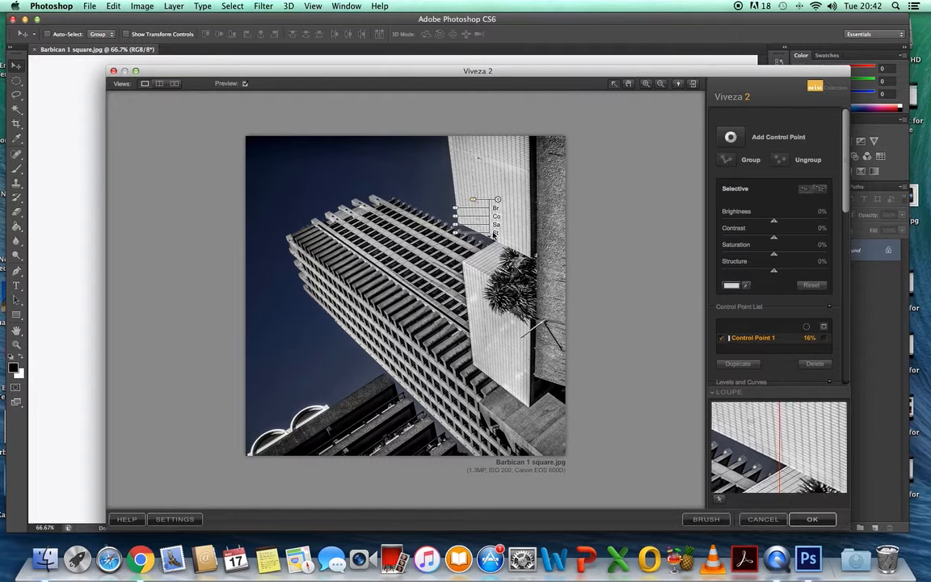
Expand the control point's full list of adjustments and set its brightness to 4% and structure to 48%
left_click(492, 240)
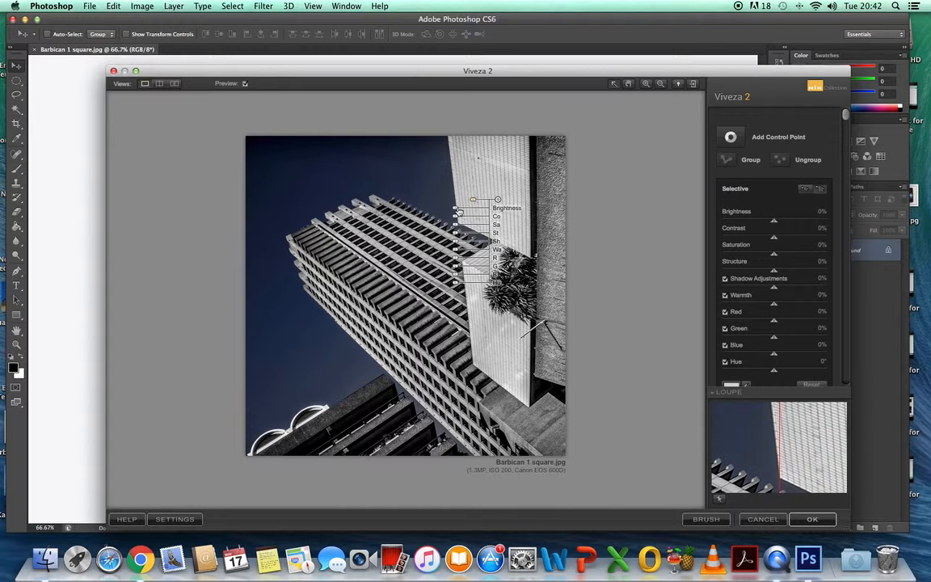
mouse_move(458, 211)
left_mouse_down()
mouse_move(482, 212)
mouse_move(454, 212)
left_mouse_up()
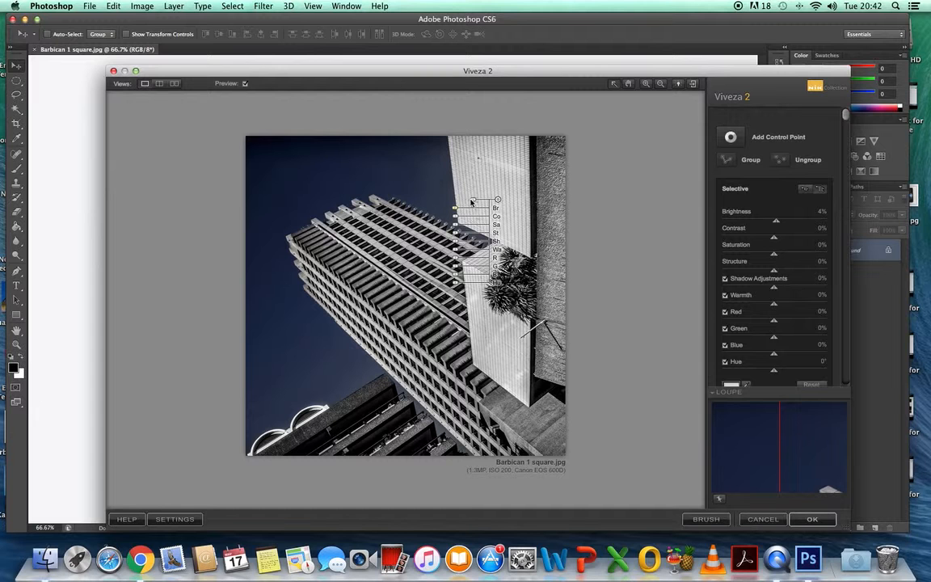
left_click_drag(473, 202, 473, 203)
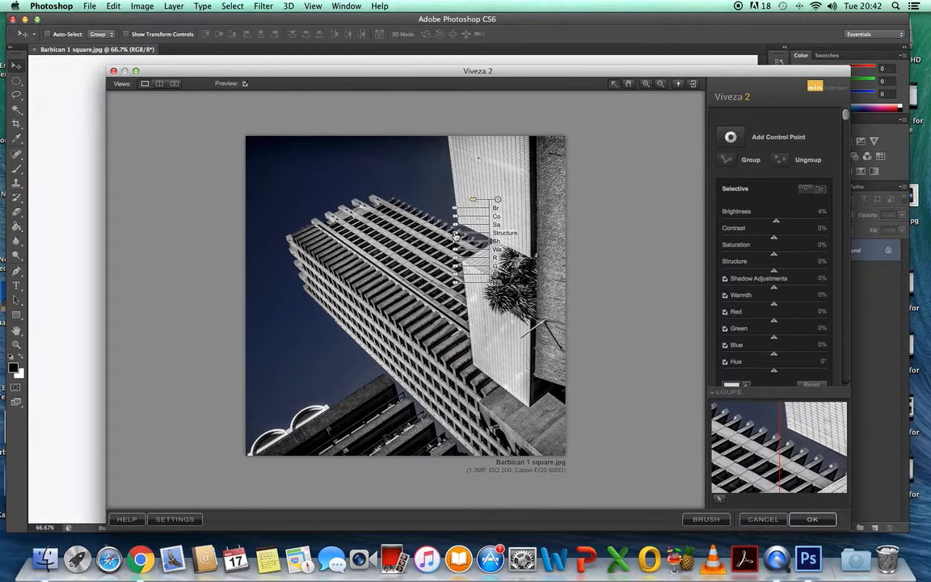
mouse_move(451, 234)
left_mouse_down()
mouse_move(441, 237)
mouse_move(471, 234)
mouse_move(444, 239)
left_mouse_up()
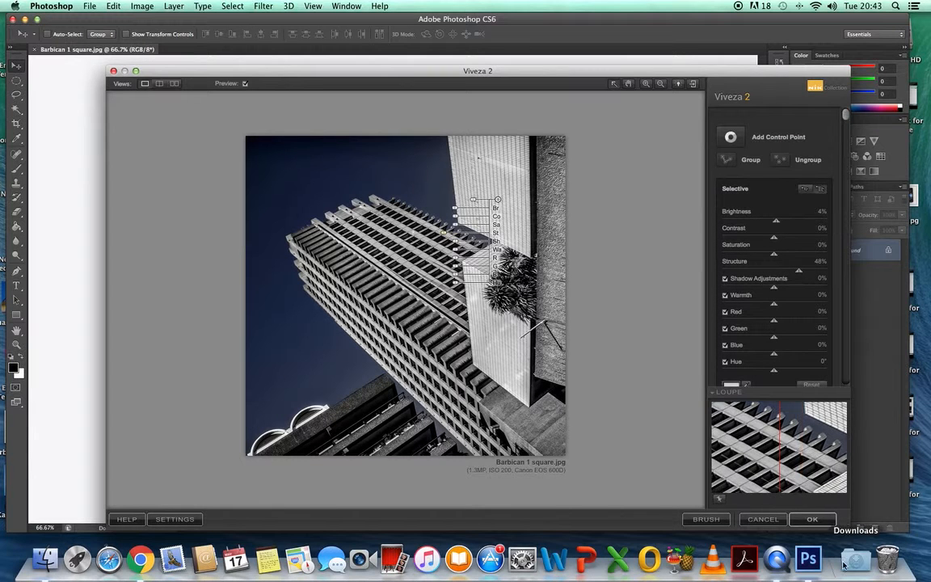
Apply the Viveza 2 adjustments to the photo and flatten the image into a single background layer
left_click(813, 520)
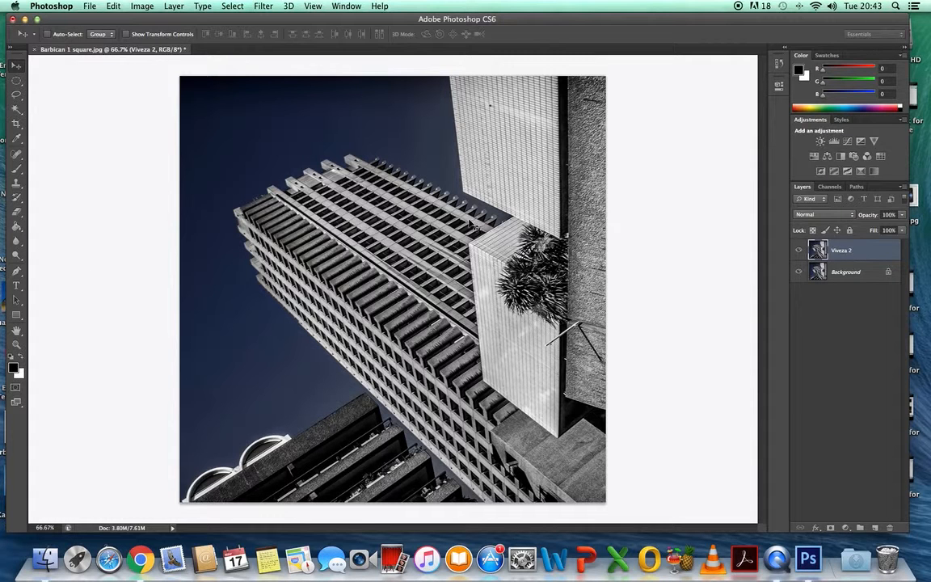
left_click(169, 6)
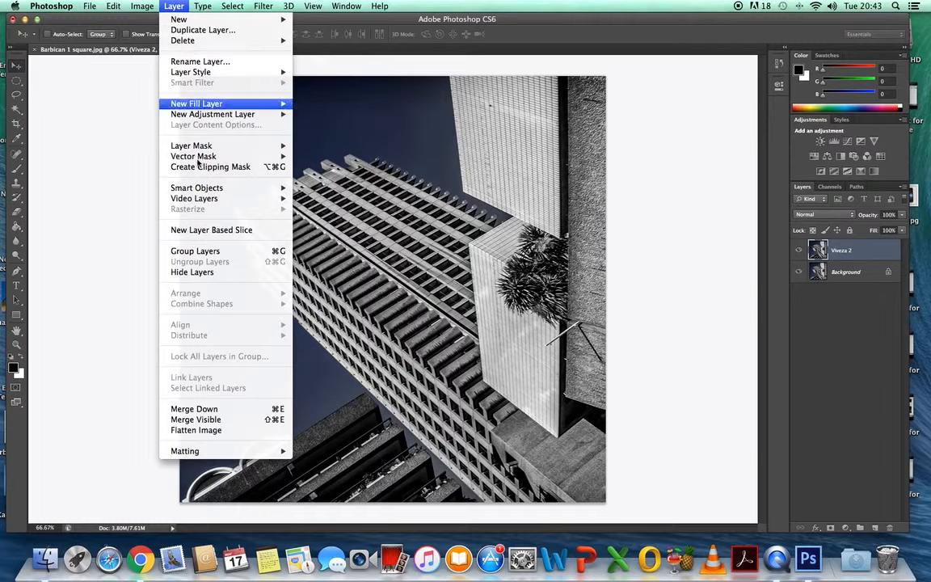
left_click(223, 433)
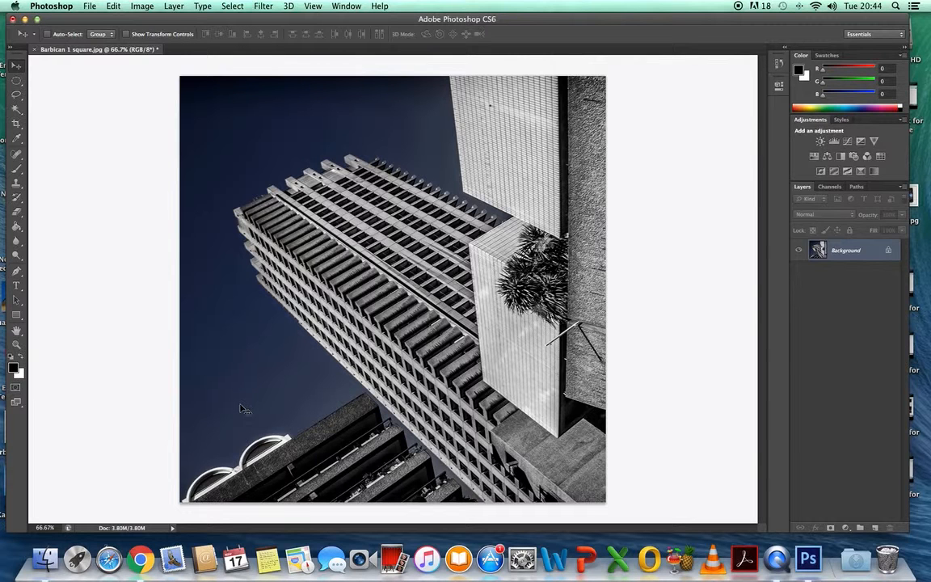
Place cracked10 square.jpg from the Practice for Zine folder over the Barbican photo at its default placement
left_click(89, 6)
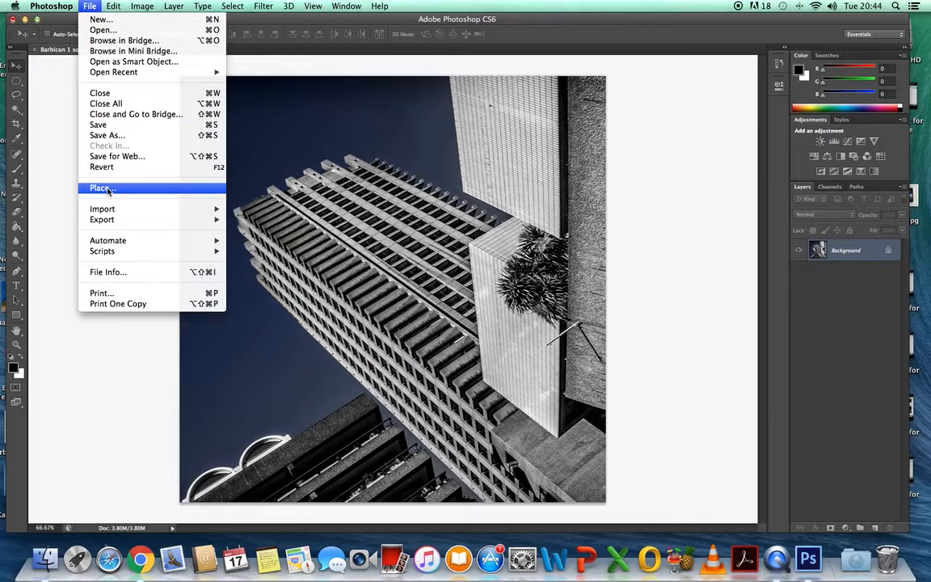
left_click(101, 188)
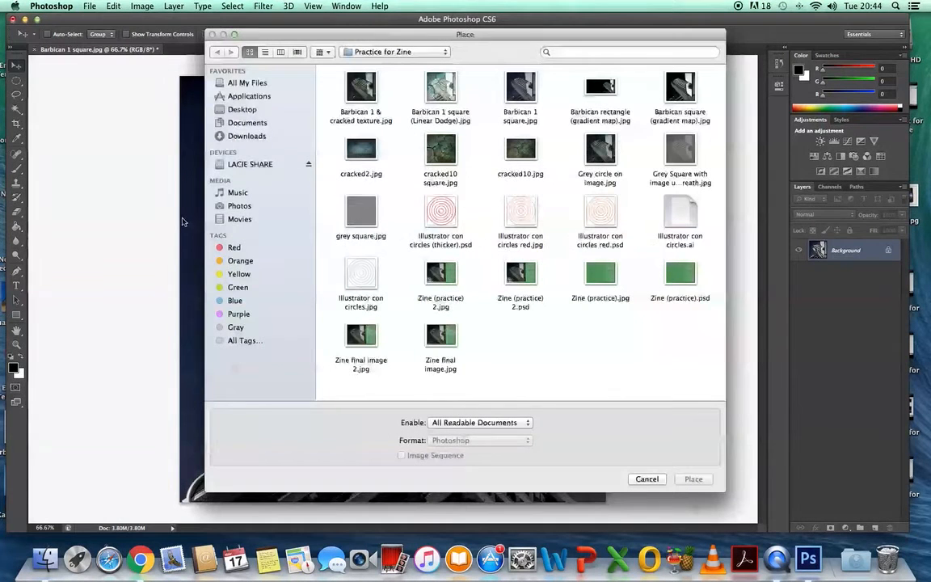
left_click(440, 154)
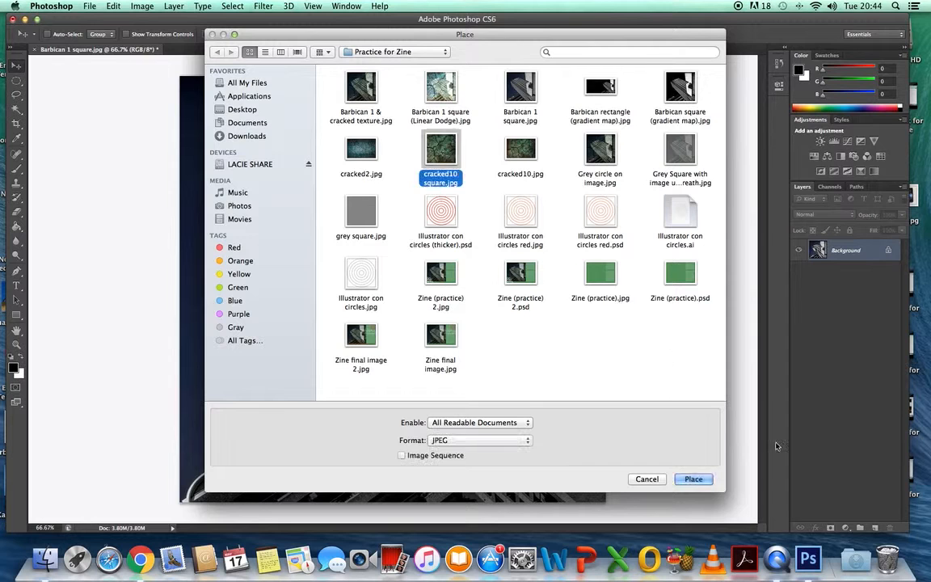
left_click(695, 478)
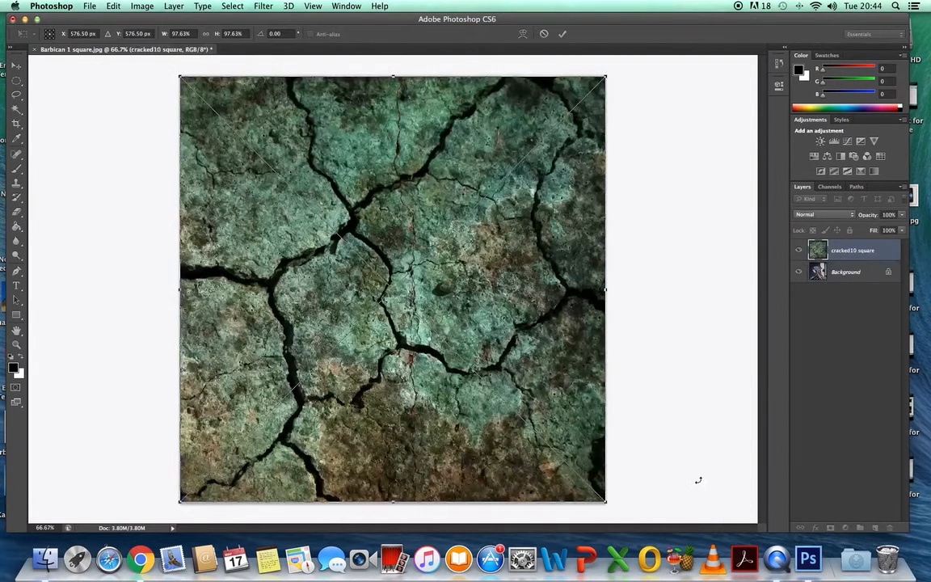
key("Return")
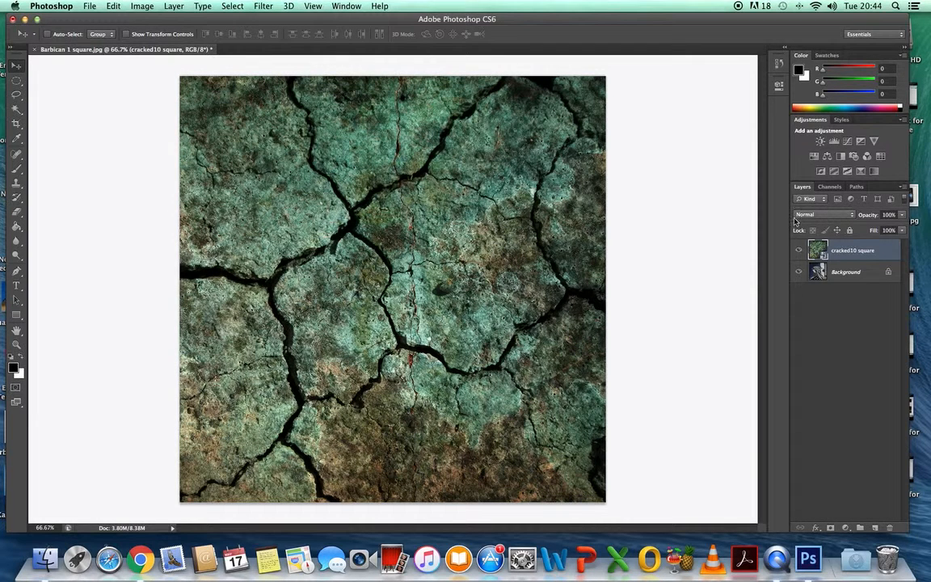
Try the Overlay, Linear Dodge (Add) and Divide blend modes on the cracked10 square layer
left_click(853, 217)
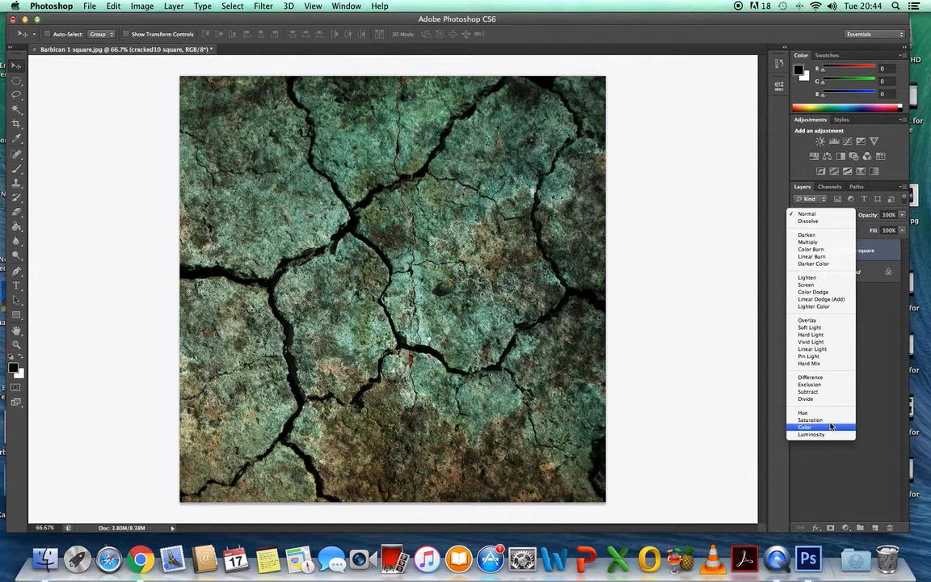
left_click(812, 321)
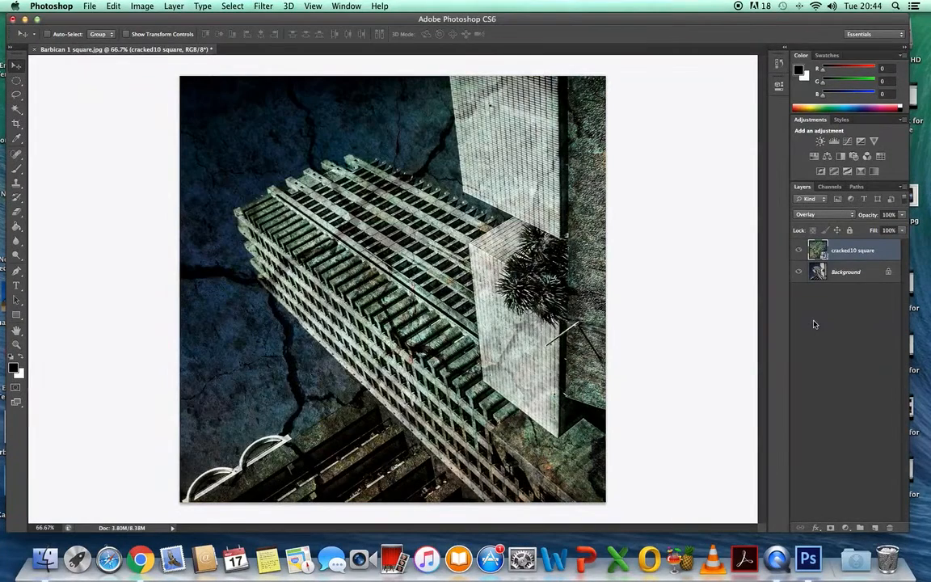
left_click(852, 218)
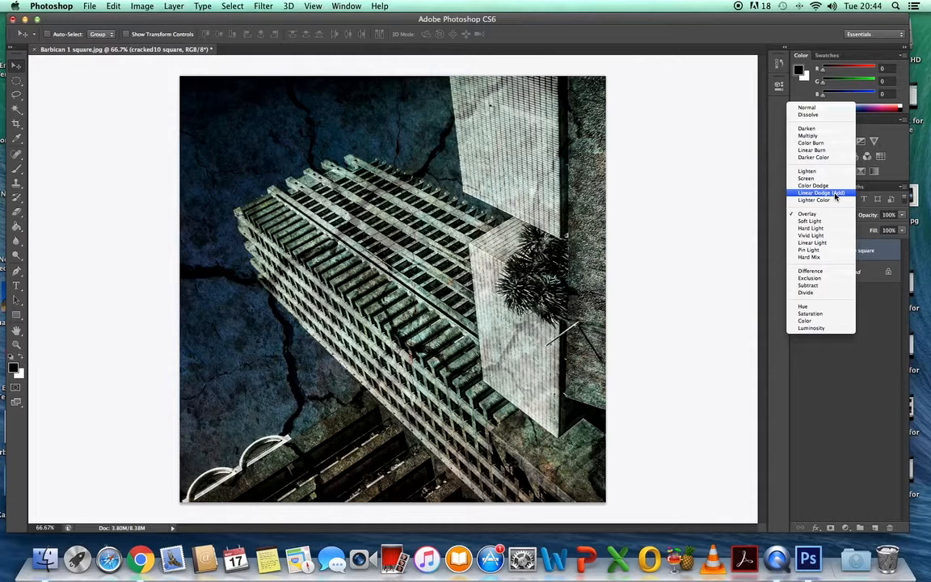
left_click(836, 194)
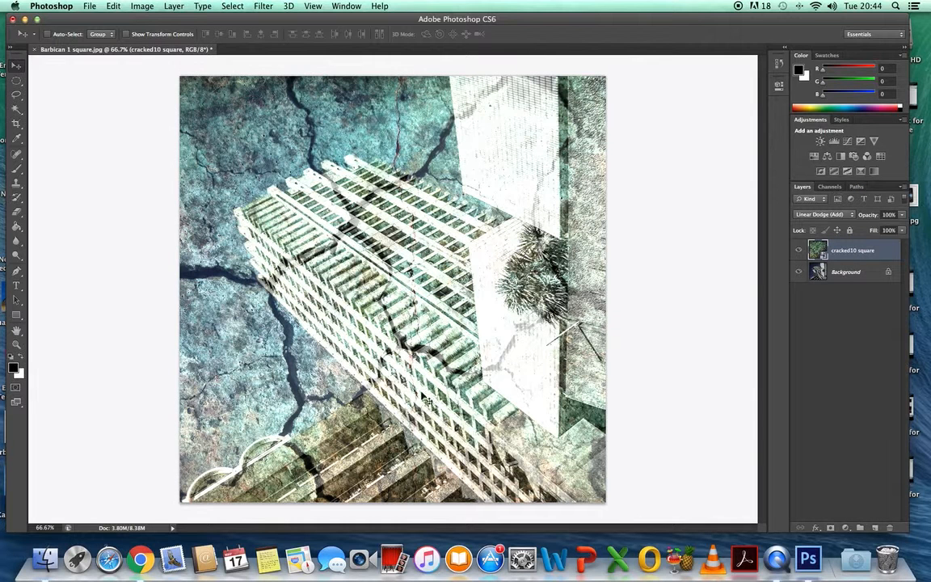
left_click(852, 217)
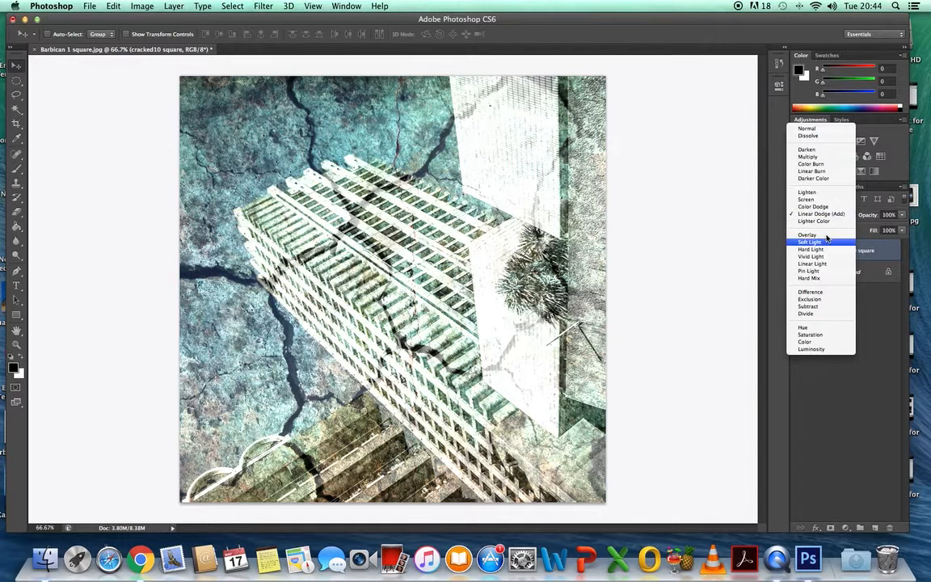
left_click(812, 316)
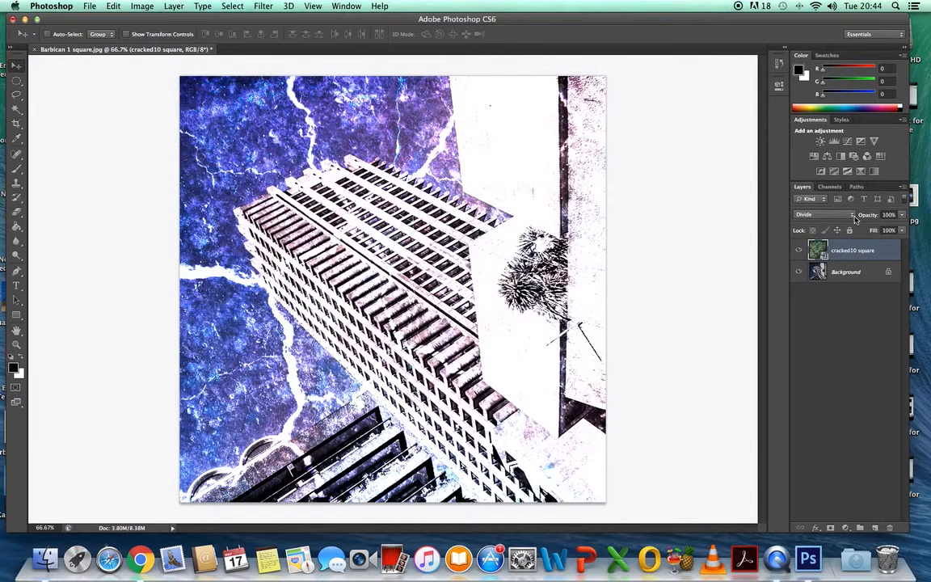
Try the Subtract, Exclusion and Difference blend modes on the cracked10 square layer
left_click(817, 215)
left_click(811, 206)
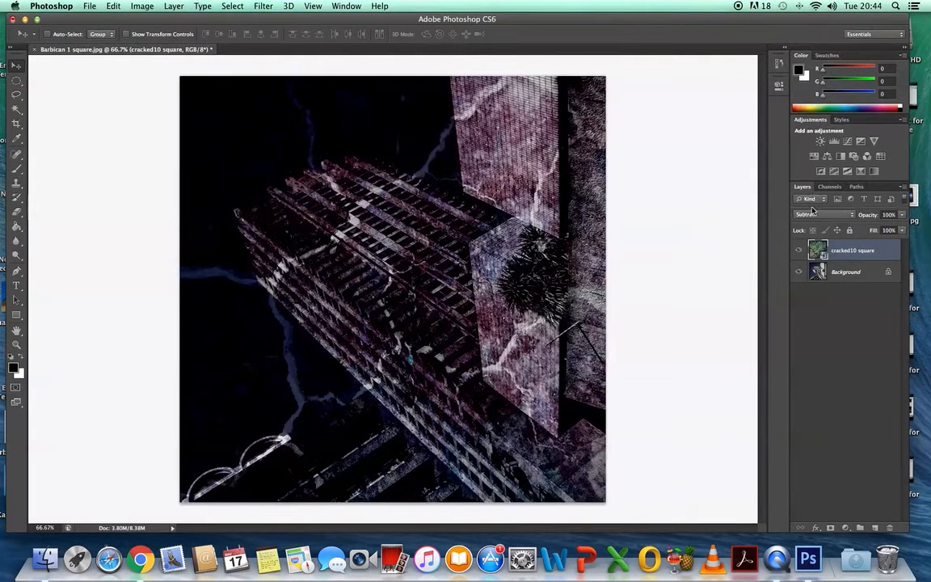
left_click(826, 199)
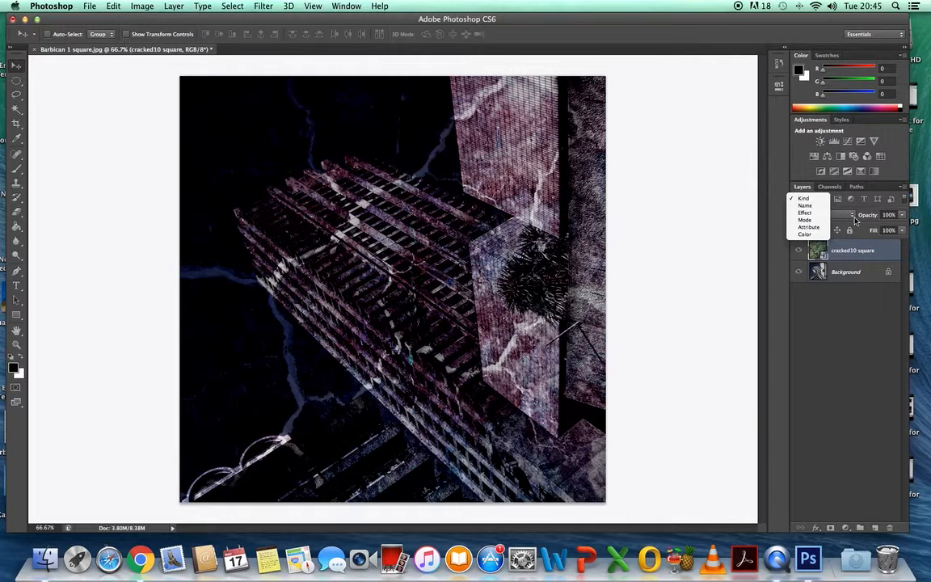
left_click(856, 220)
left_click(854, 215)
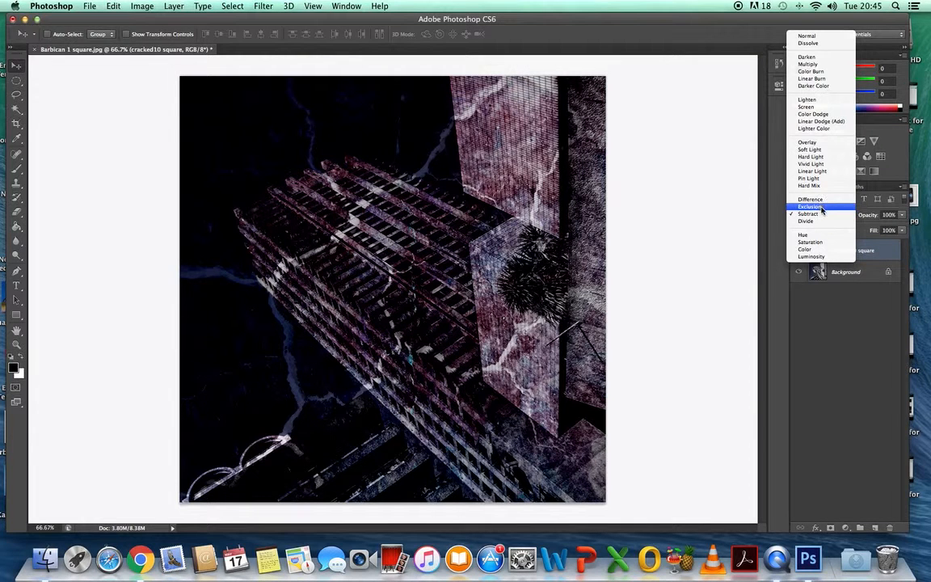
left_click(823, 207)
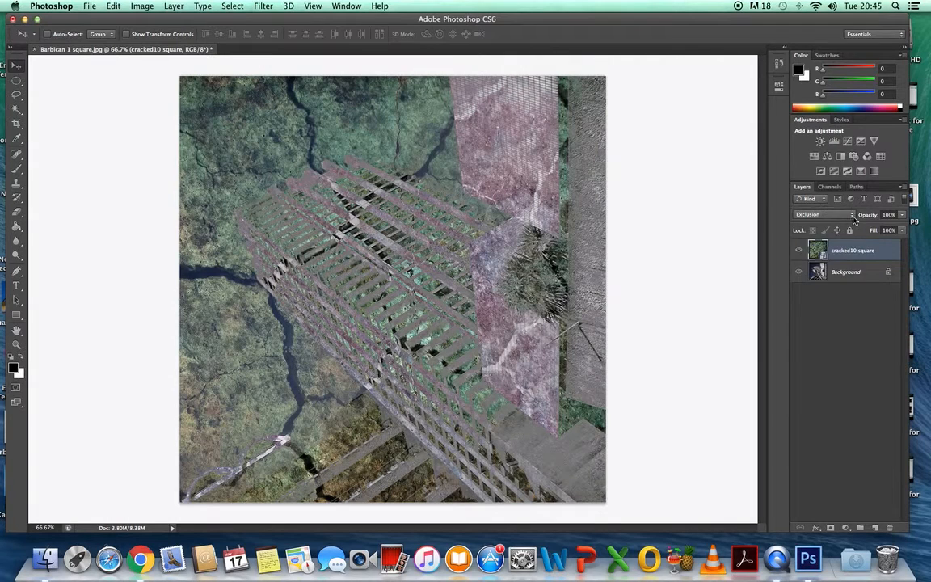
left_click(824, 214)
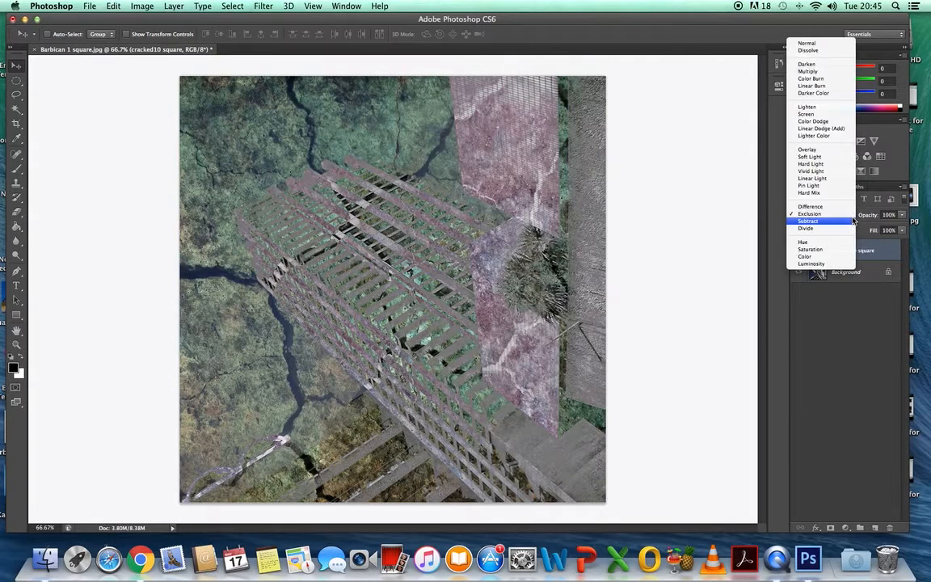
left_click(824, 208)
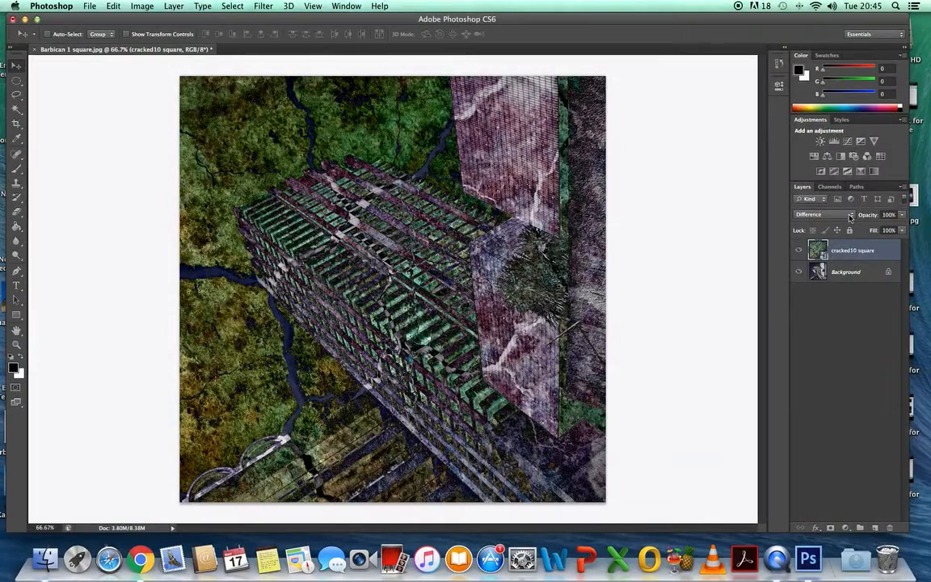
Try the Hard Mix, Pin Light and Linear Light blend modes on the cracked10 square layer
left_click(853, 217)
left_click(830, 201)
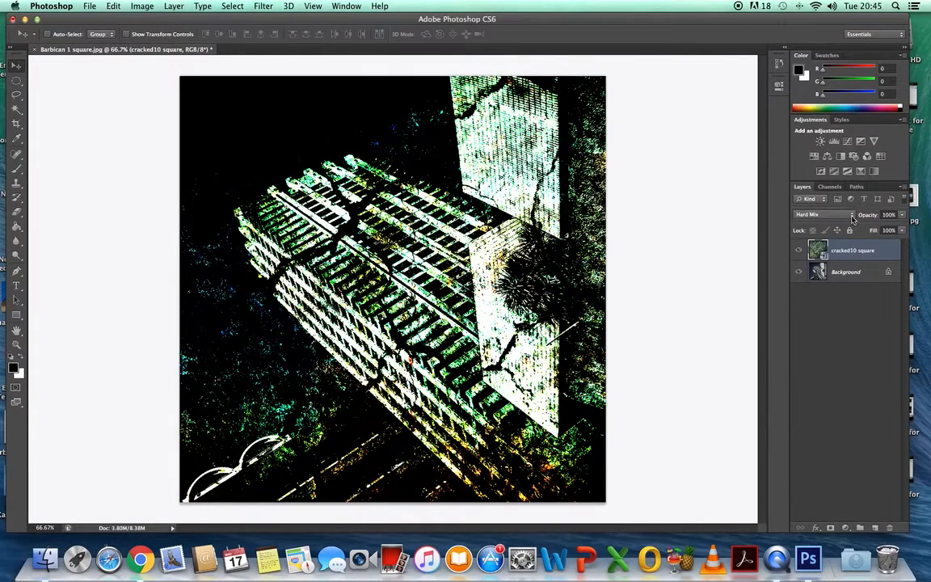
left_click(853, 217)
left_click(824, 206)
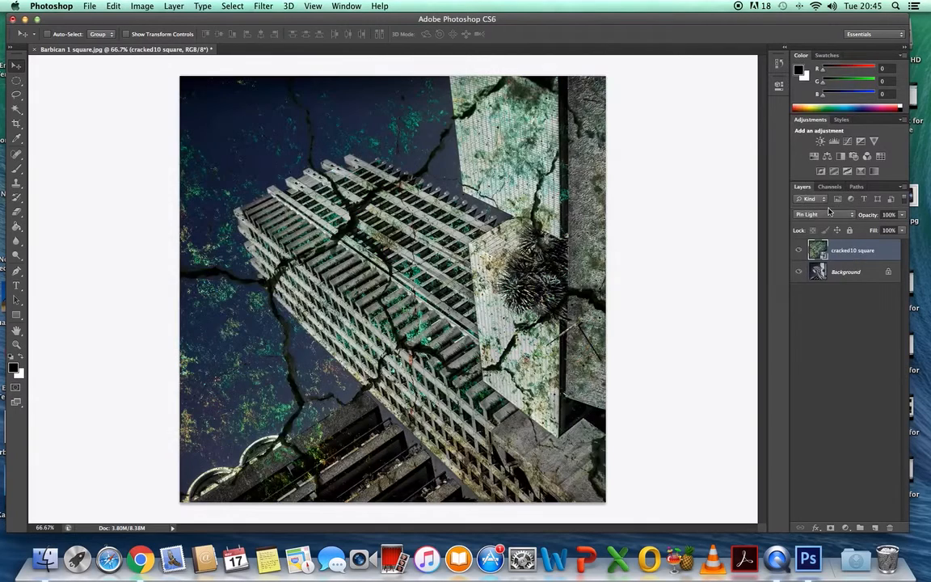
left_click(853, 217)
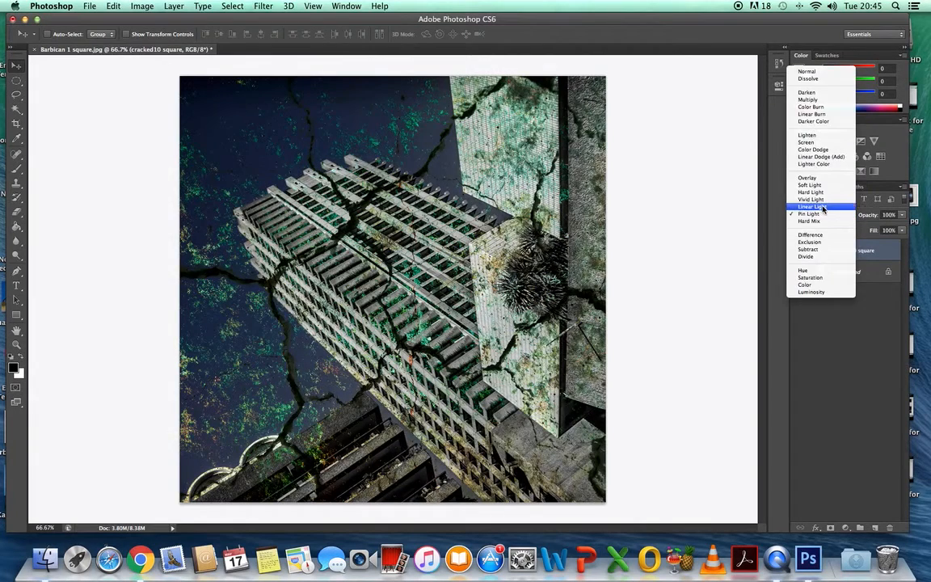
left_click(823, 206)
Try Vivid Light on the cracked10 square layer and change its blend mode to Hard Light
left_click(854, 217)
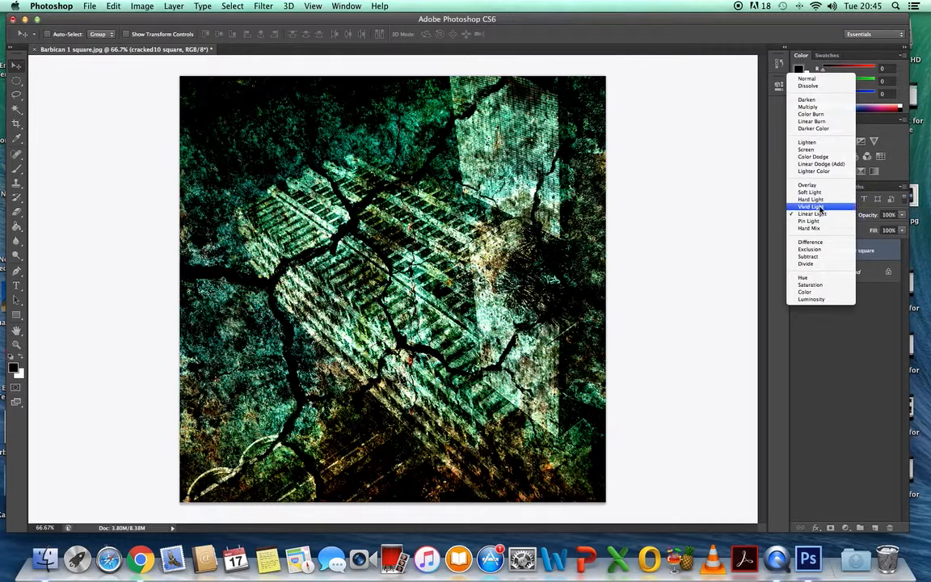
left_click(822, 207)
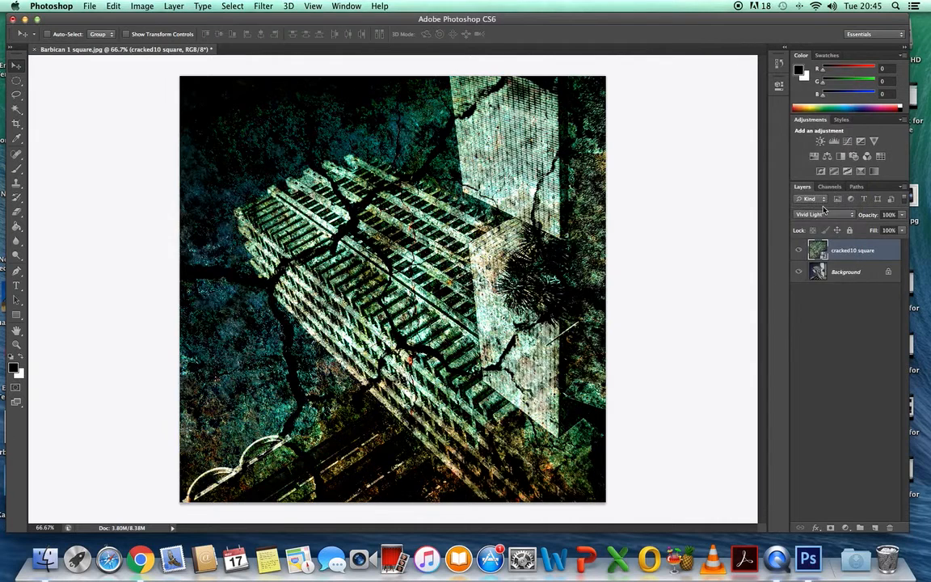
left_click(853, 217)
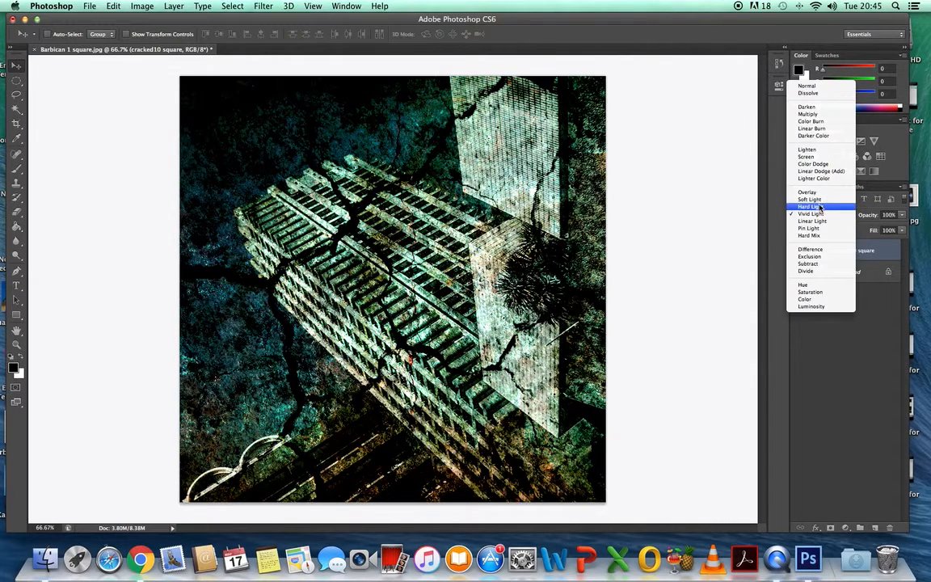
left_click(822, 207)
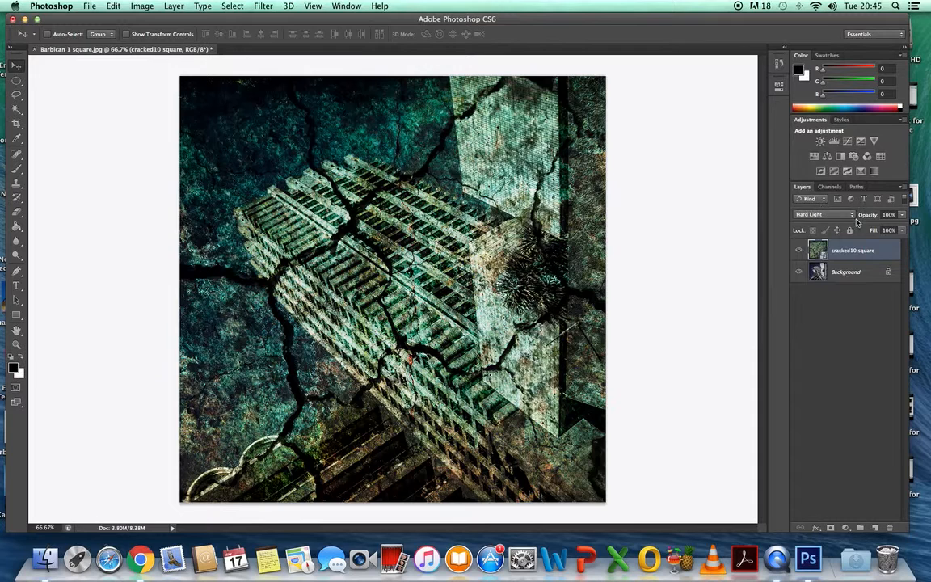
Try the Soft Light, Overlay and Lighter Color blend modes on the cracked10 square layer
left_click(854, 216)
left_click(833, 210)
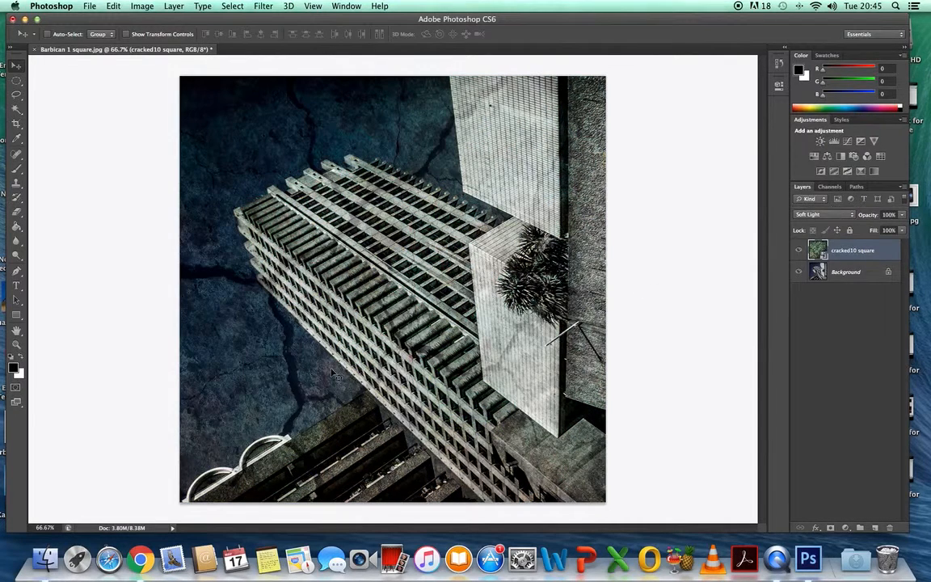
left_click(854, 216)
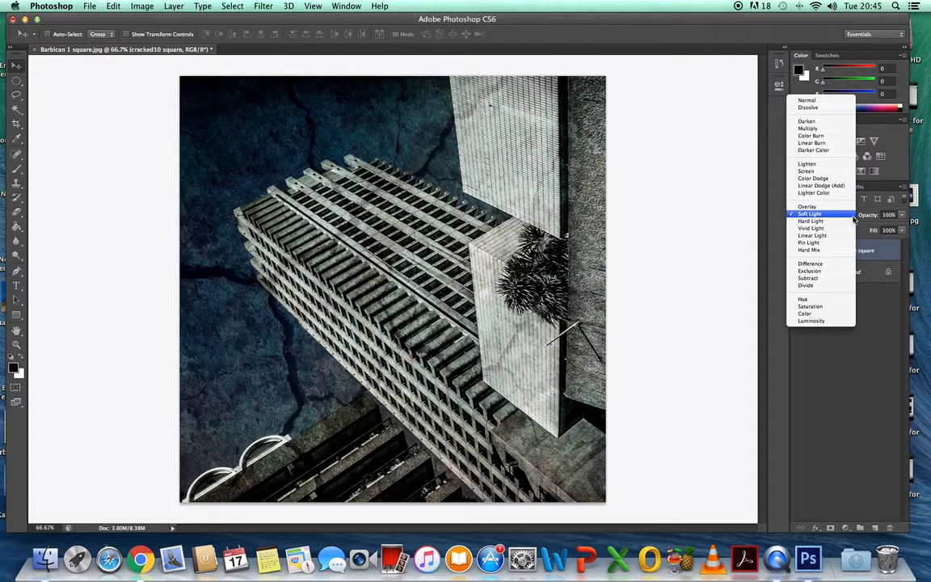
left_click(808, 207)
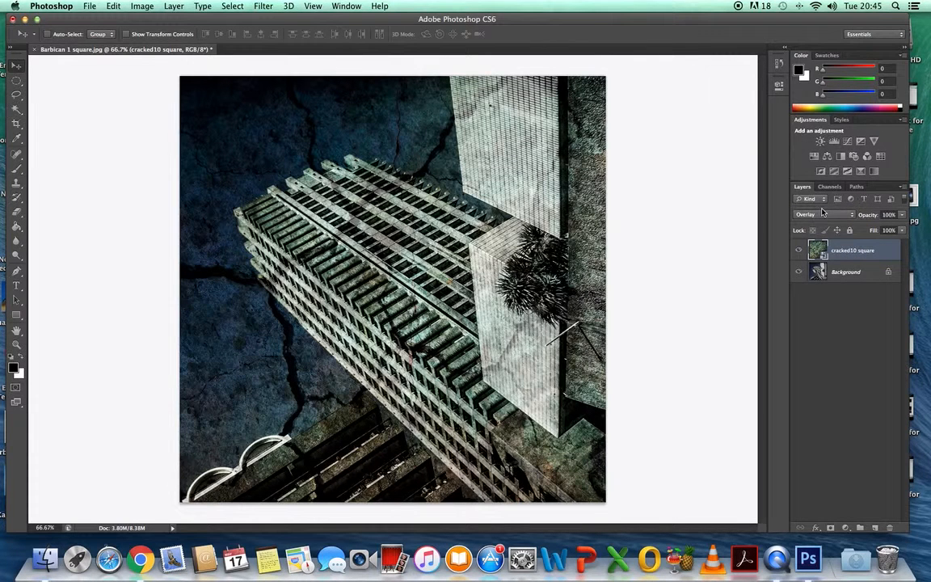
left_click(852, 217)
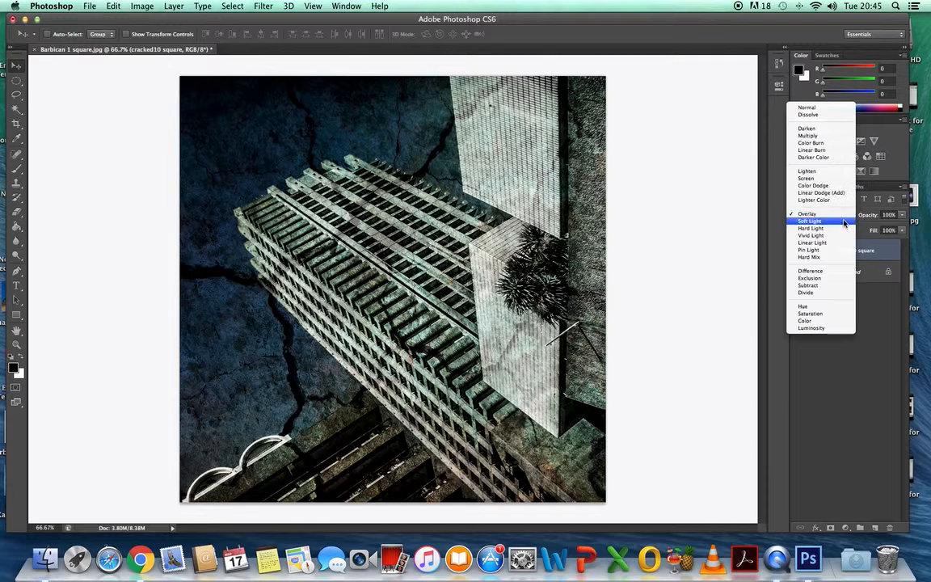
left_click(821, 203)
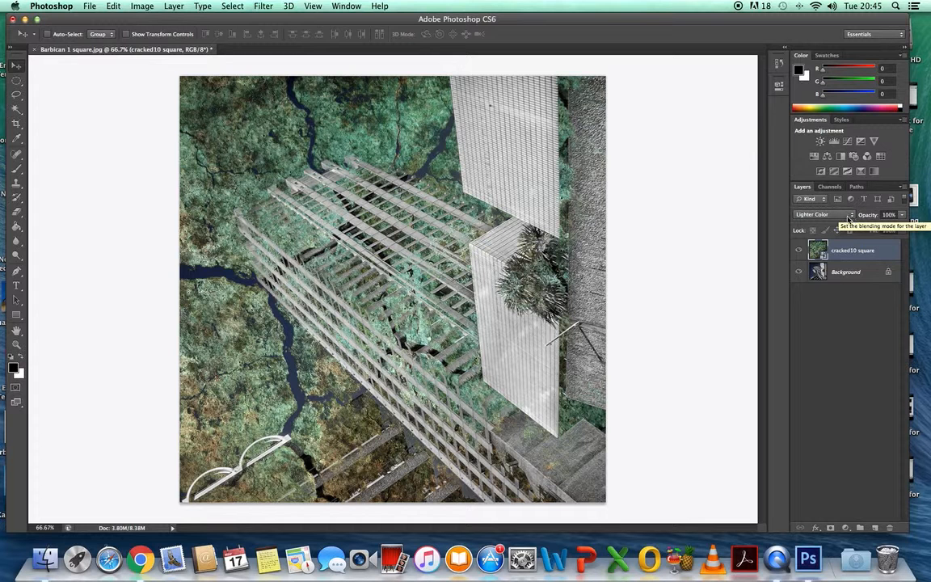
Try the Linear Dodge (Add), Color Dodge and Screen blend modes on the cracked10 square layer
left_click(854, 217)
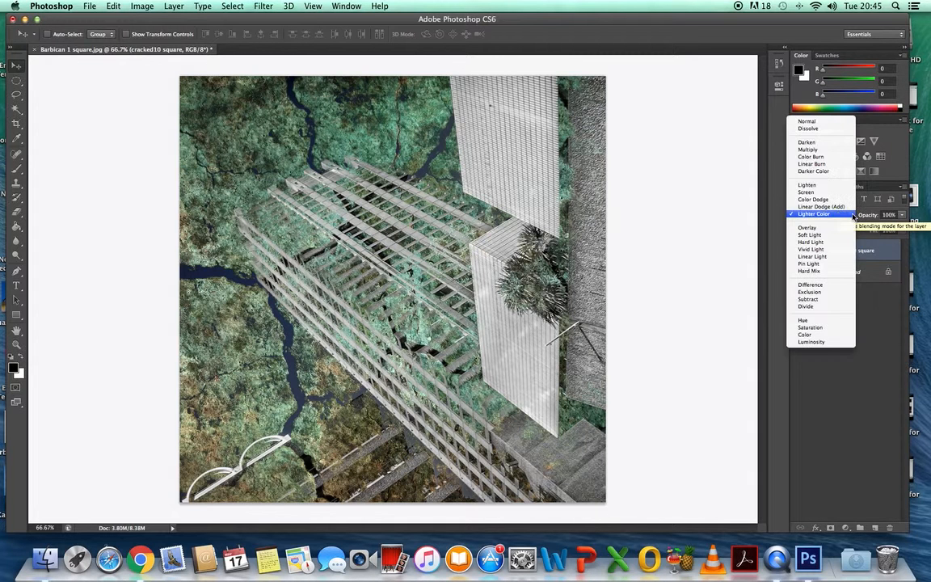
left_click(836, 208)
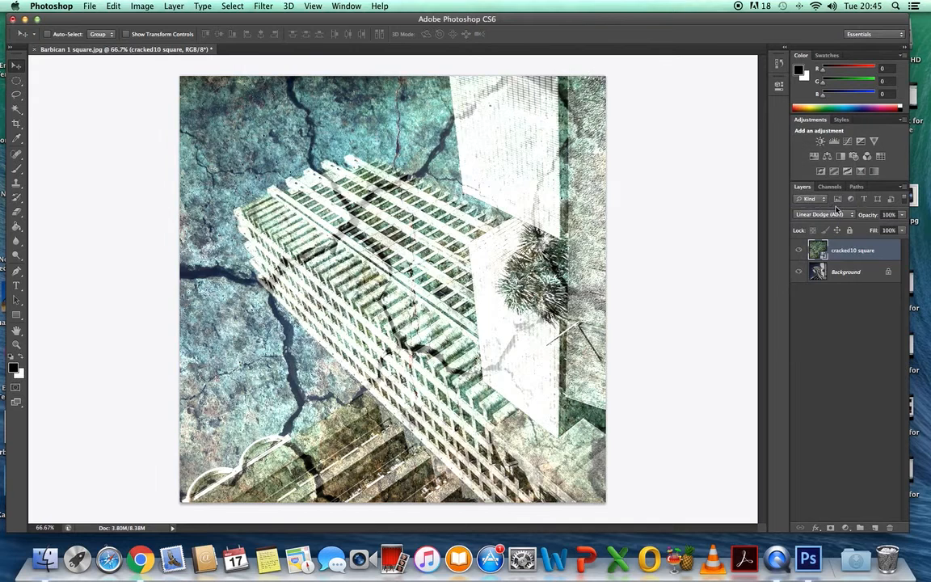
left_click(855, 217)
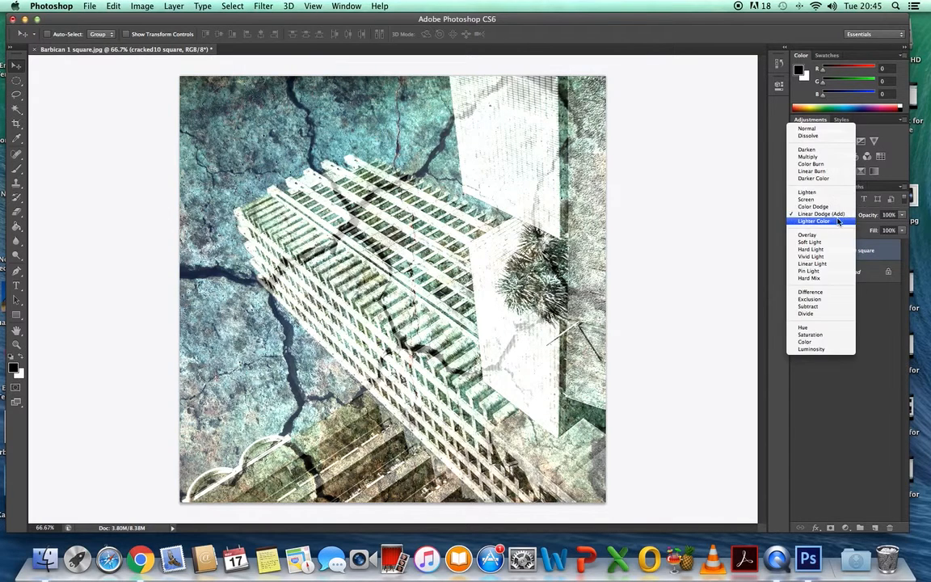
left_click(831, 210)
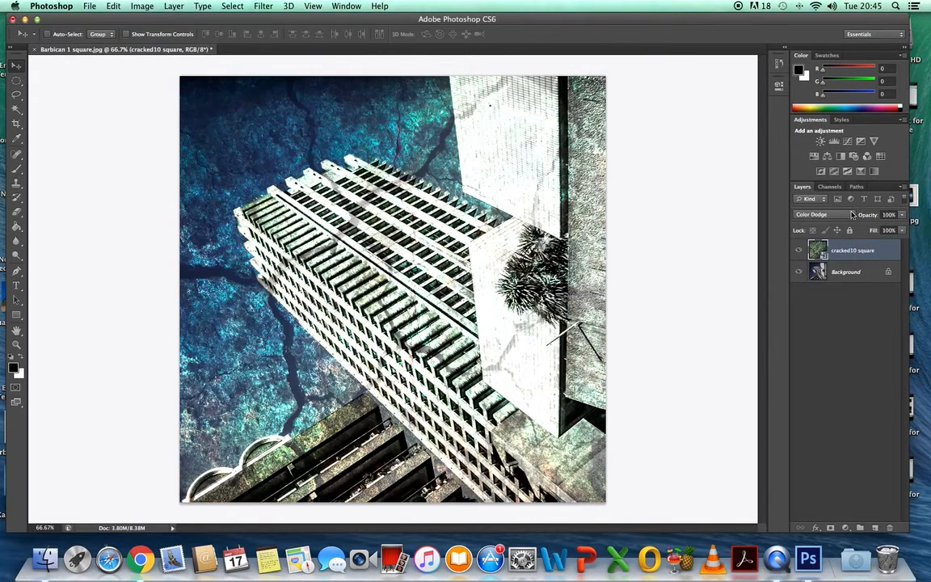
left_click(853, 216)
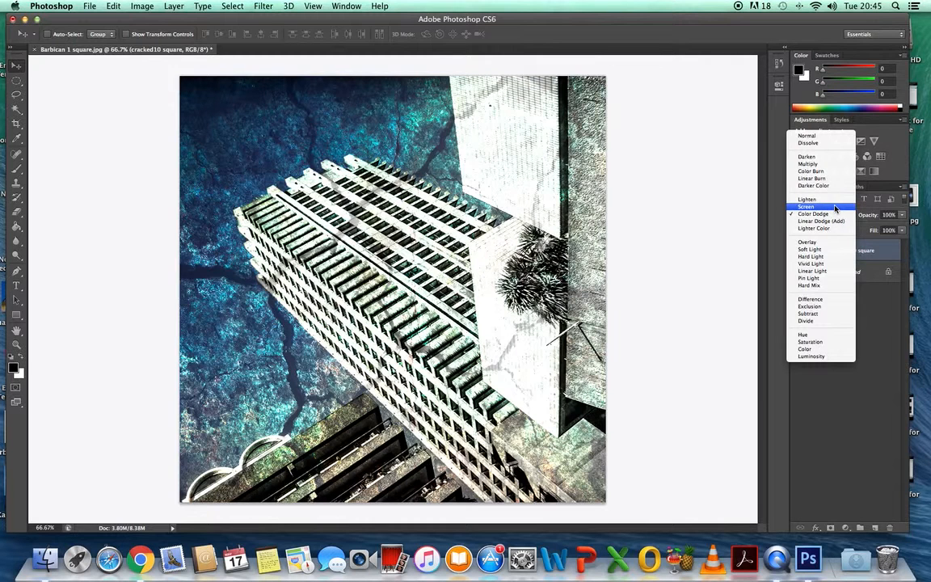
left_click(835, 209)
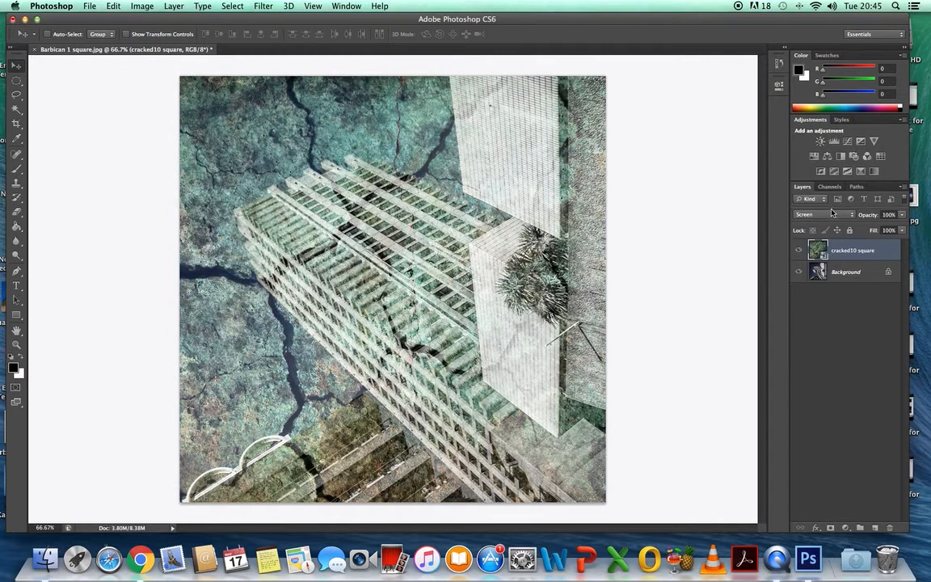
Try the Lighten, Darker Color and Linear Burn blend modes on the cracked10 square layer
left_click(851, 217)
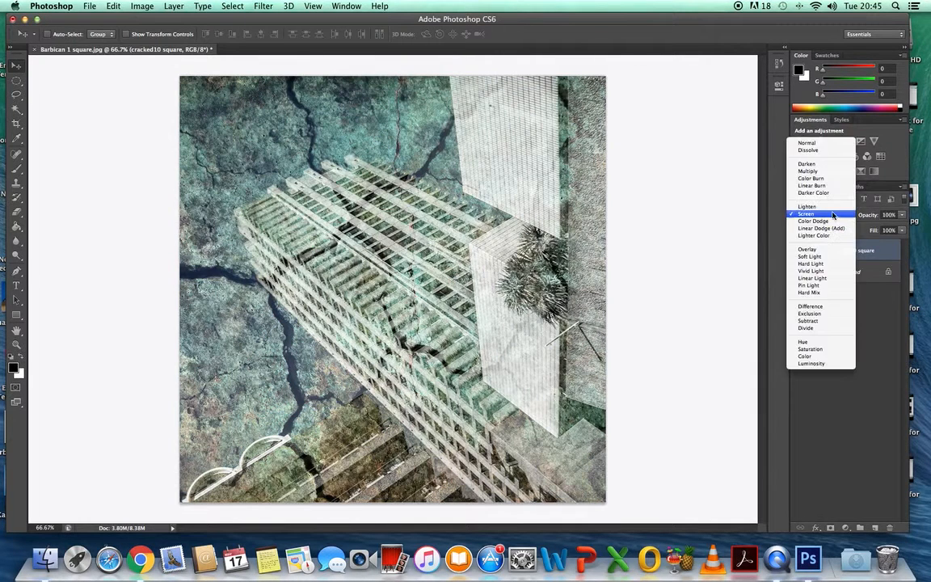
left_click(833, 207)
left_click(854, 215)
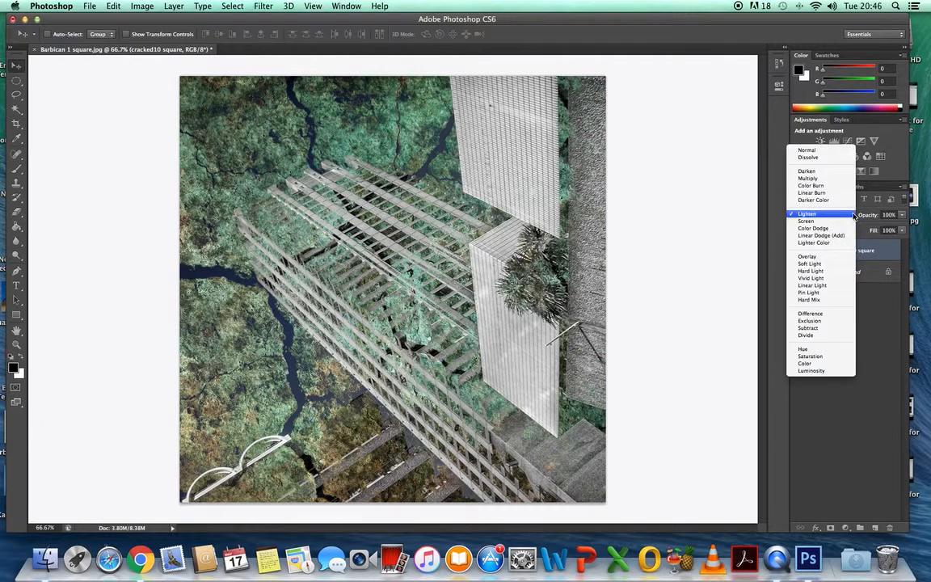
left_click(825, 203)
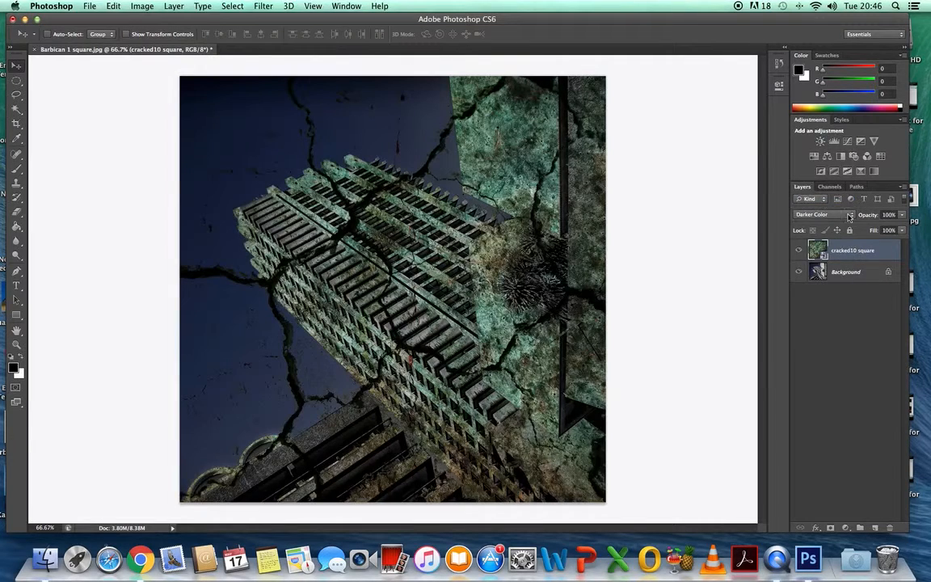
left_click(855, 215)
left_click(825, 207)
Try the Color Burn, Multiply, Darken and Dissolve blend modes on the cracked10 square layer
left_click(853, 217)
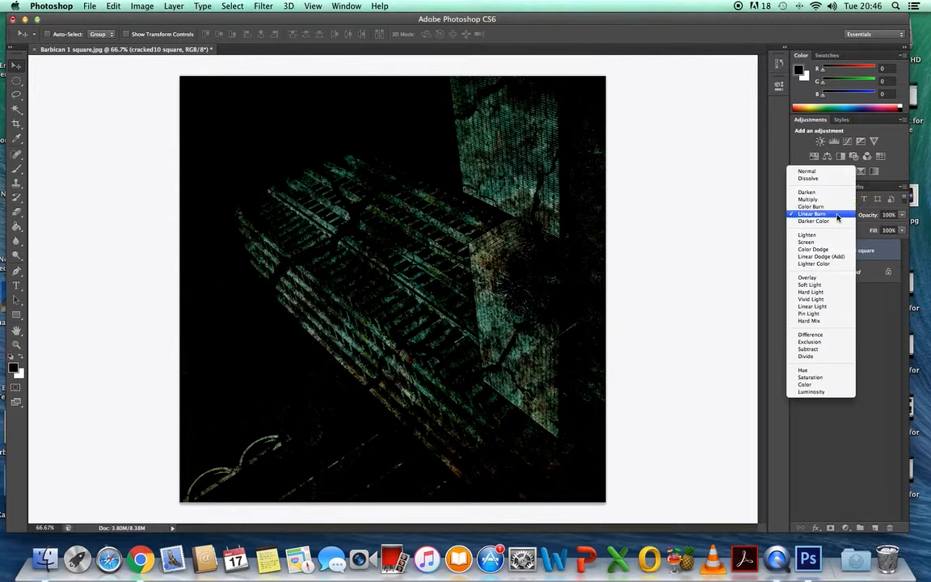
left_click(826, 206)
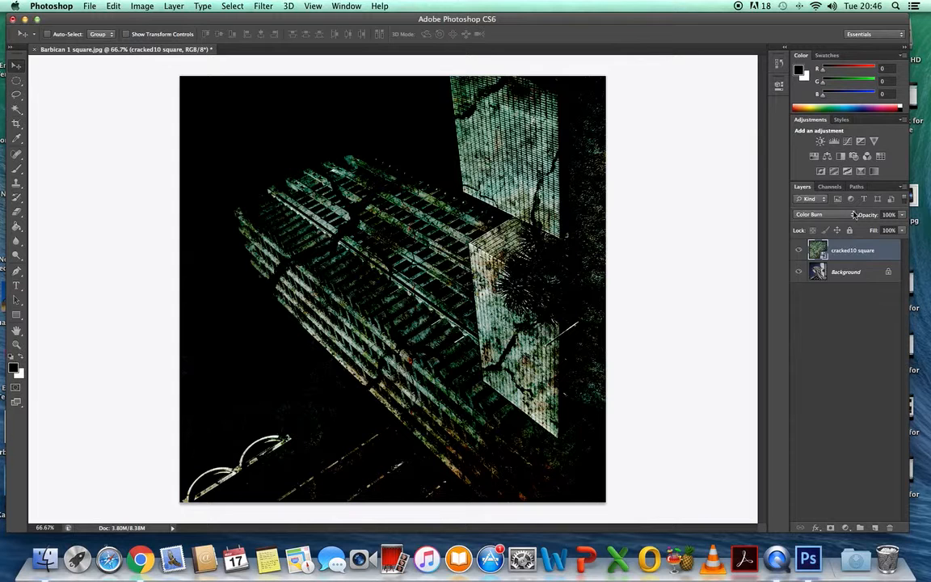
left_click(854, 215)
left_click(828, 208)
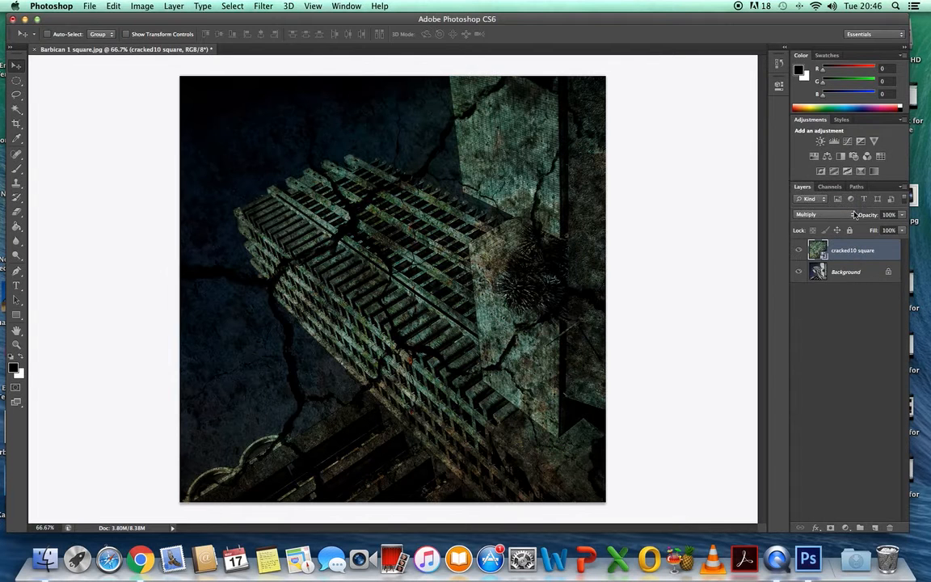
left_click(854, 215)
left_click(831, 209)
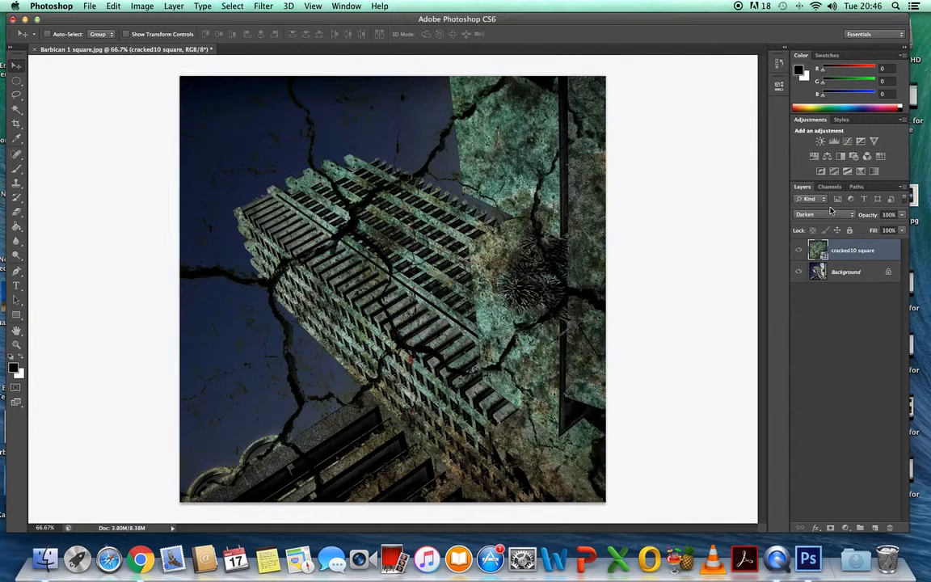
left_click(852, 215)
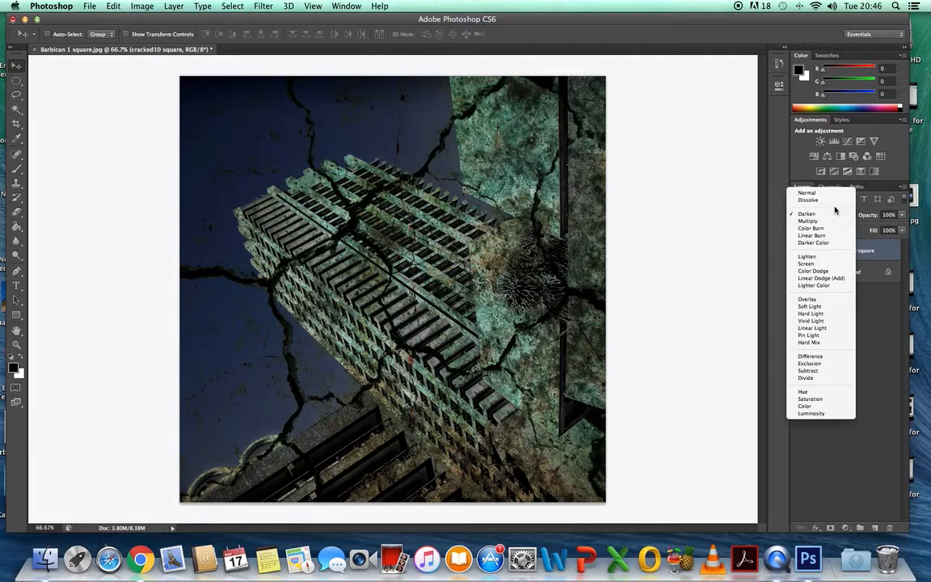
left_click(838, 204)
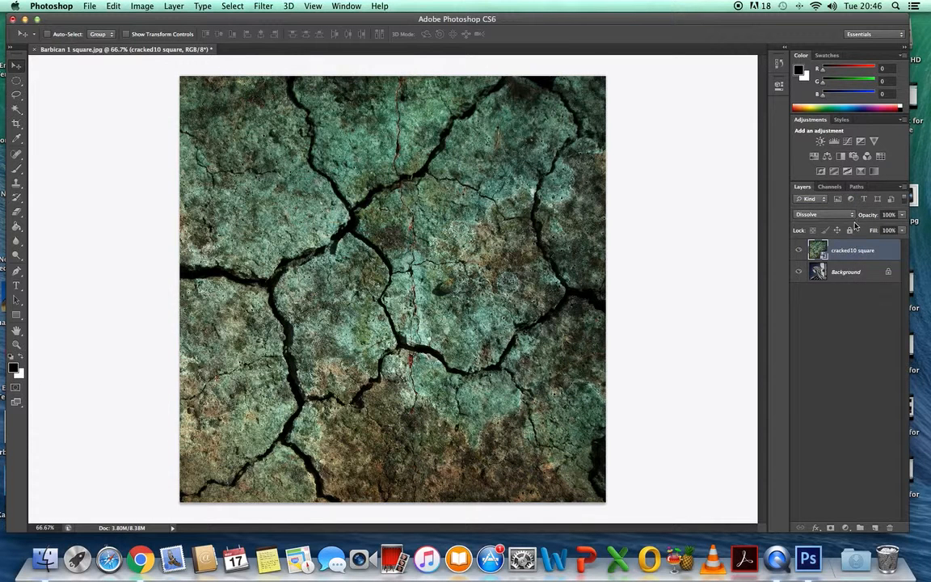
Set the cracked10 square layer's blend mode to Overlay and reduce its opacity to 80%
left_click(853, 217)
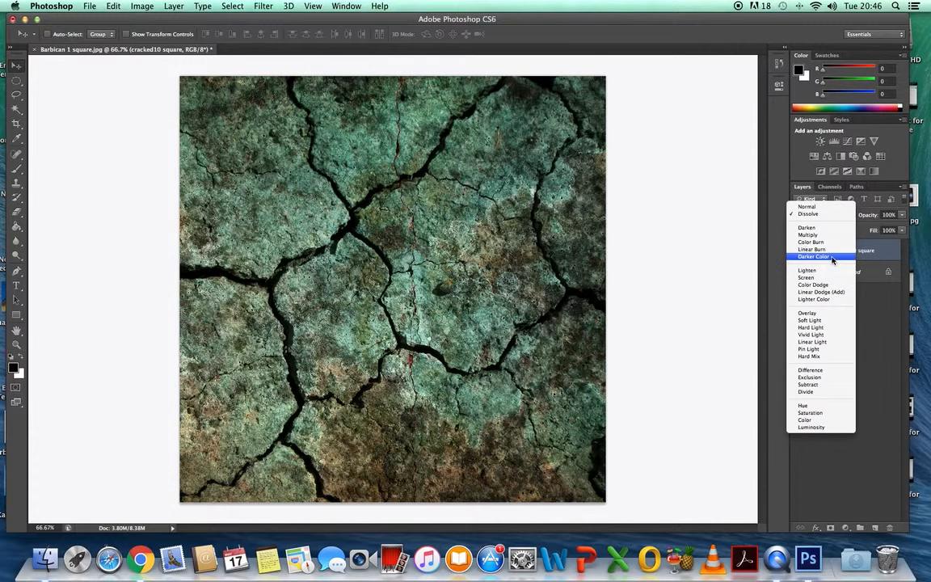
left_click(834, 315)
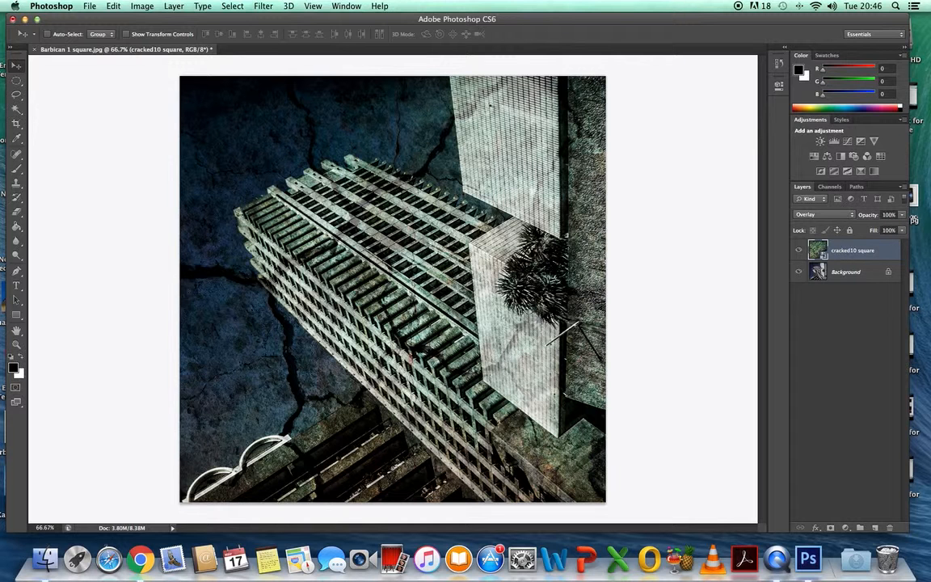
left_click(902, 215)
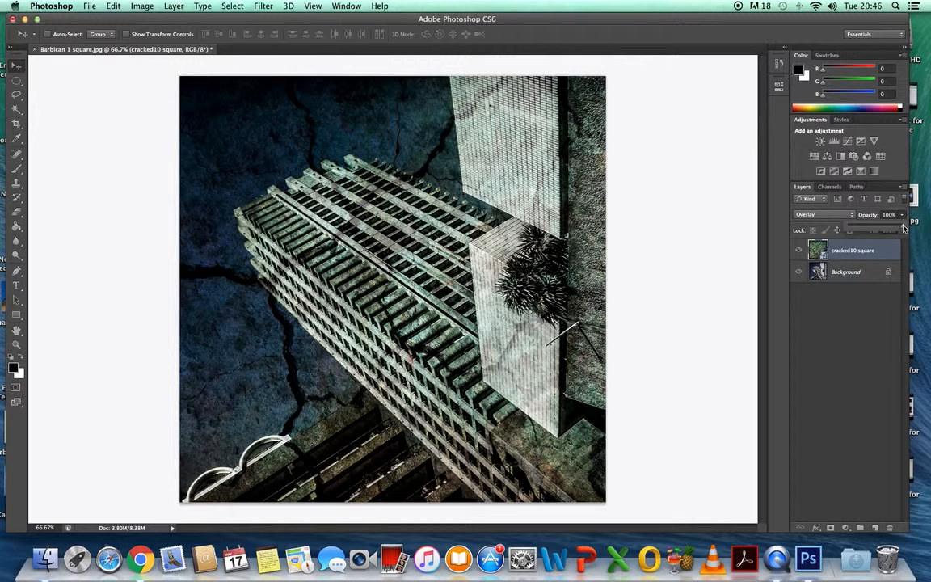
mouse_move(904, 229)
left_mouse_down()
mouse_move(855, 229)
mouse_move(908, 232)
left_mouse_up()
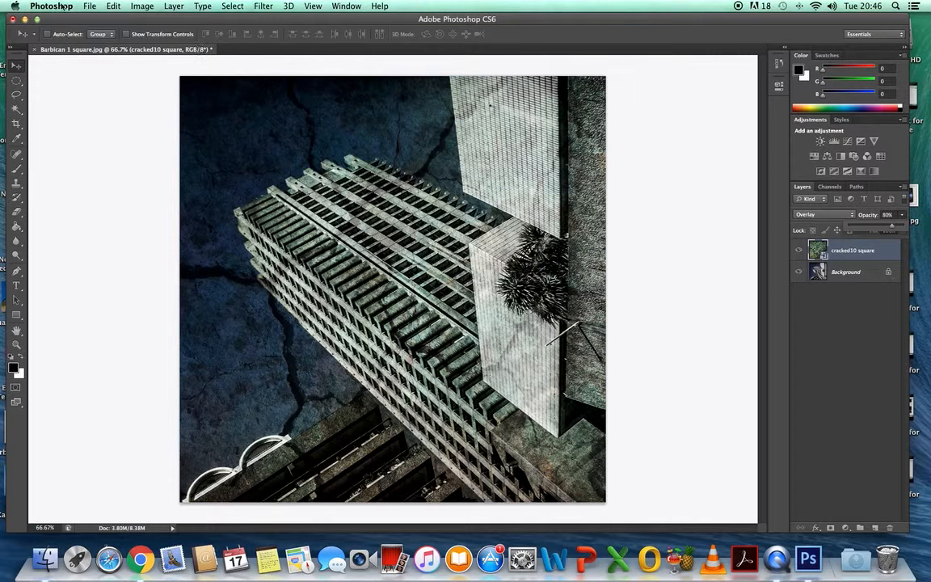
Close the Barbican 1 square.jpg document without saving the changes
left_click(90, 7)
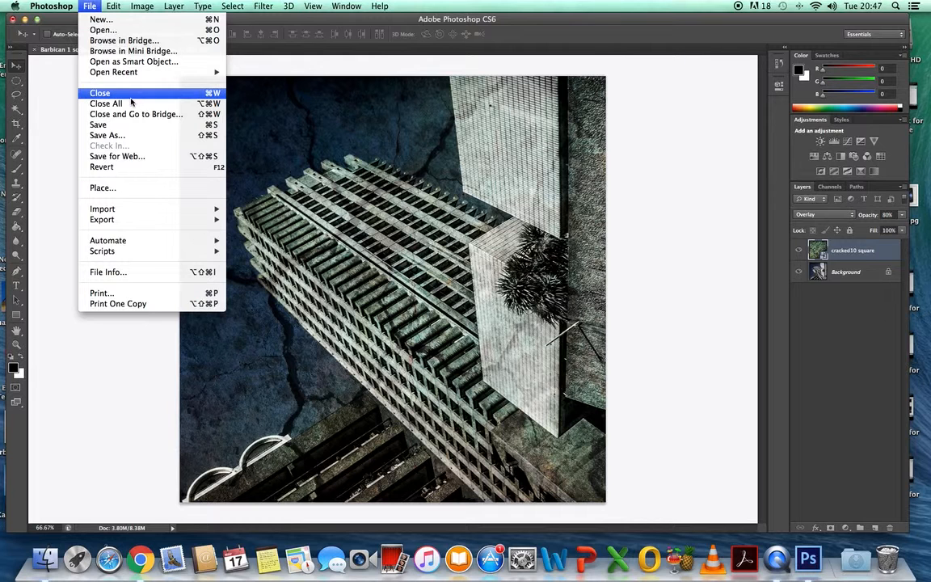
left_click(100, 94)
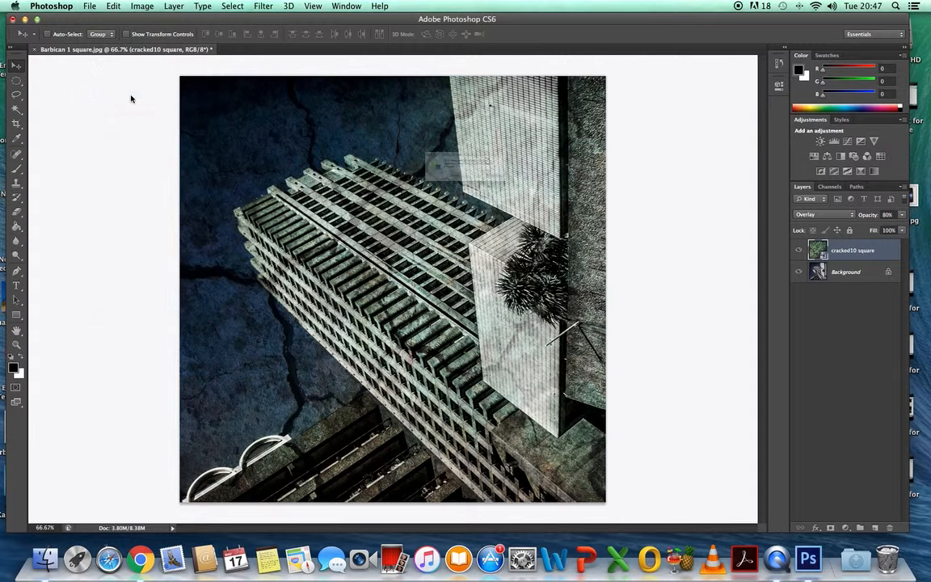
left_click(412, 195)
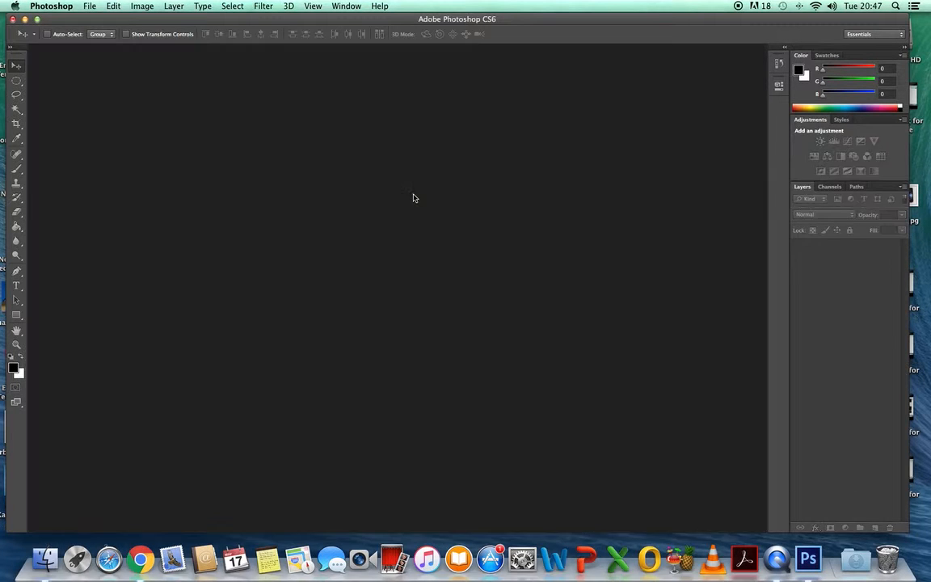
Open Barbican square (gradient map).jpg and Barbican rectangle (gradient map).jpg from the Practice for Zine folder to view them
left_click(91, 6)
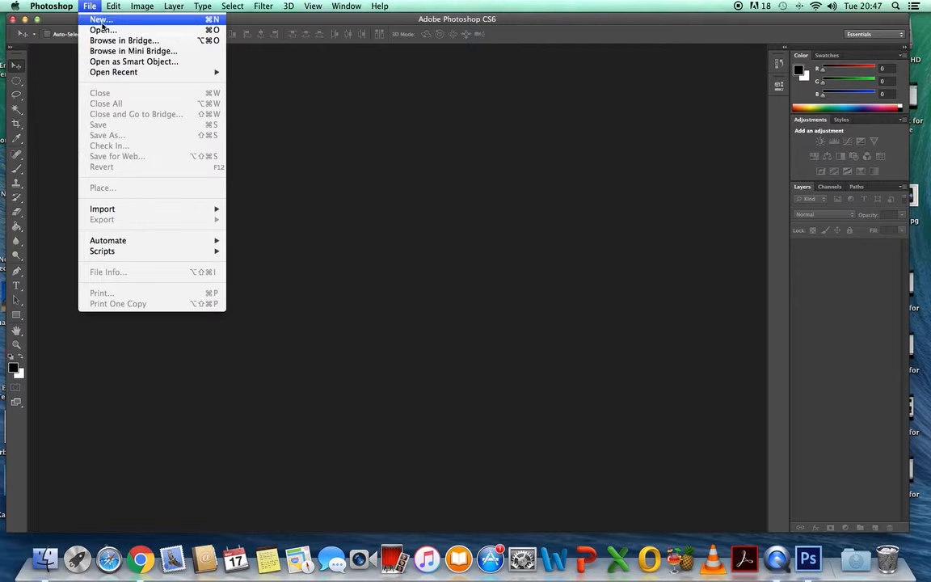
left_click(102, 30)
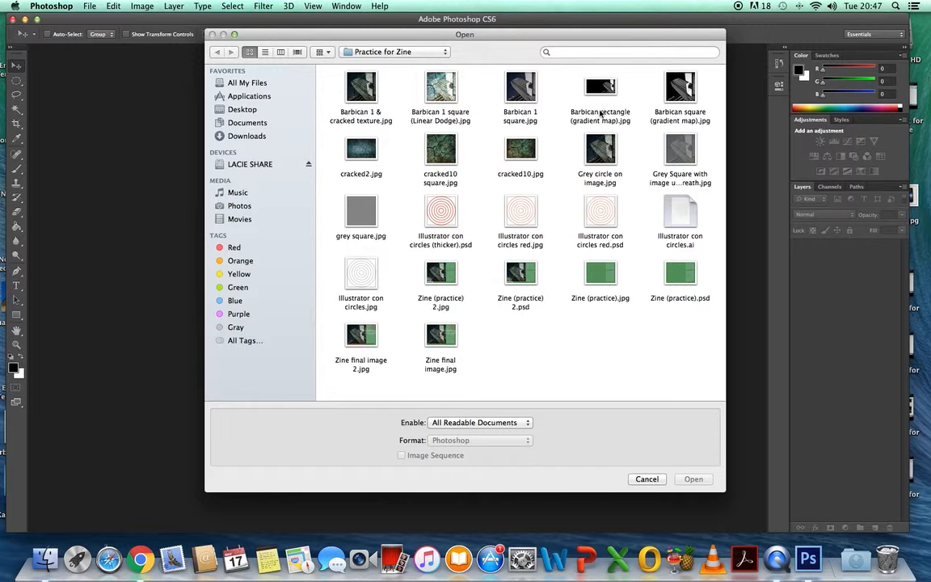
double_click(681, 91)
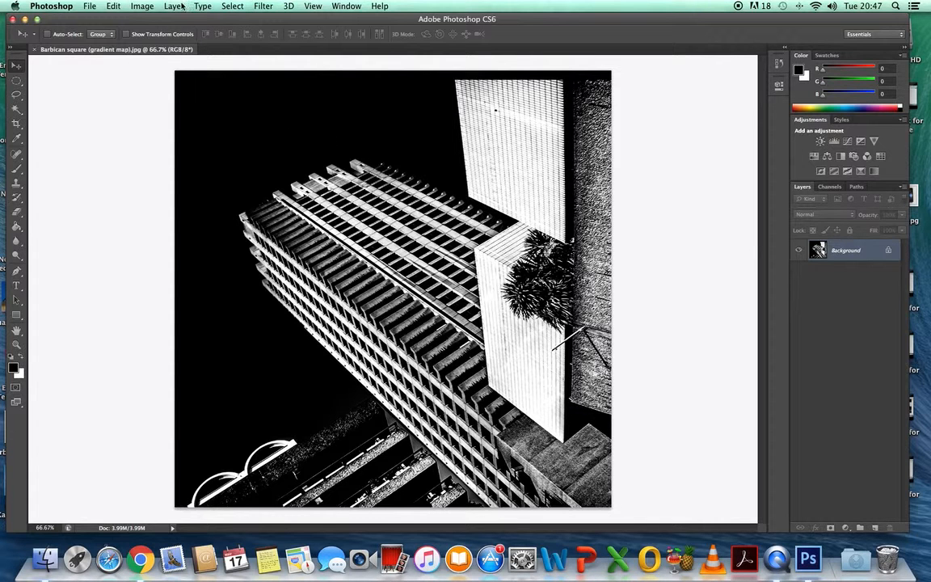
left_click(101, 30)
double_click(601, 87)
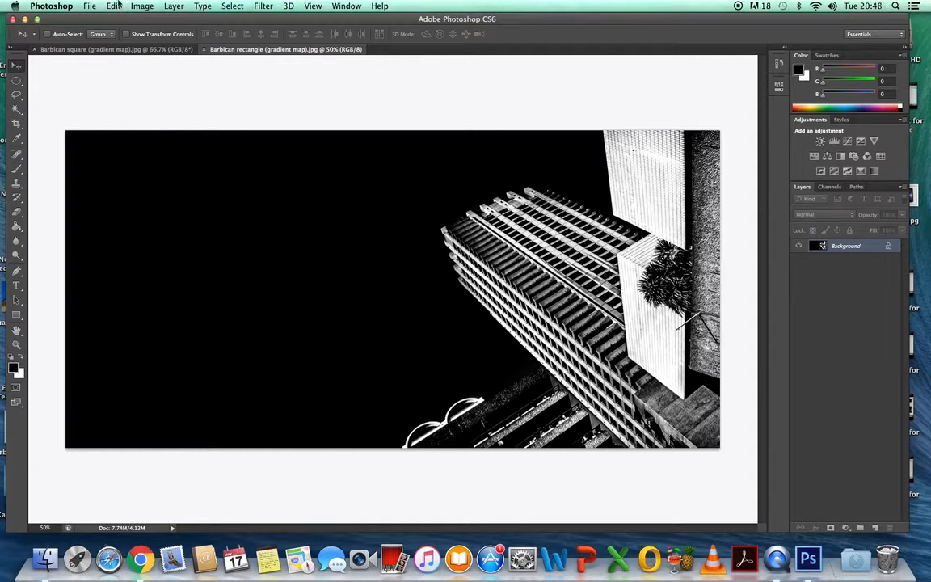
Close the rectangle and square Barbican gradient map images
left_click(86, 7)
left_click(104, 86)
left_click(89, 6)
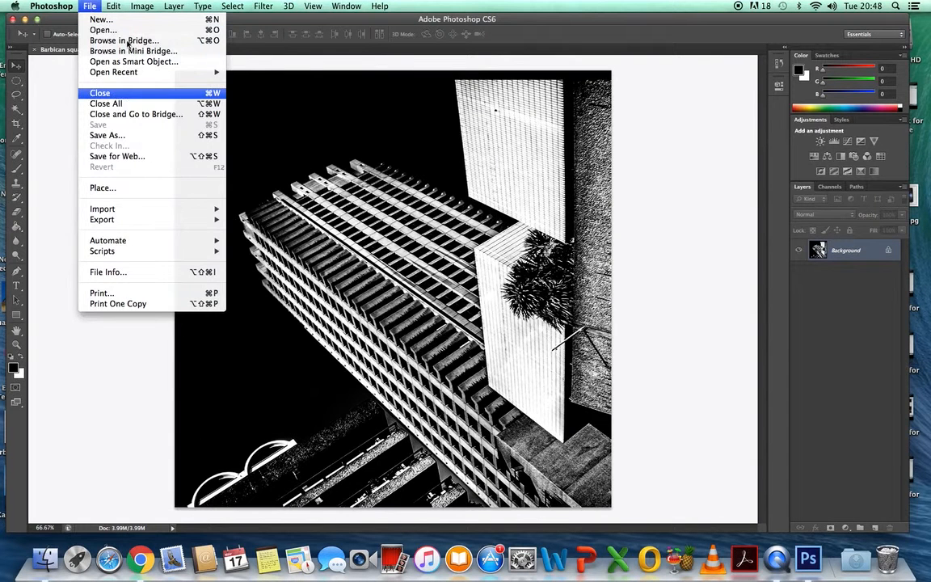
left_click(100, 93)
Open Barbican 1 square.jpg from the Practice for Zine folder
left_click(88, 7)
left_click(101, 30)
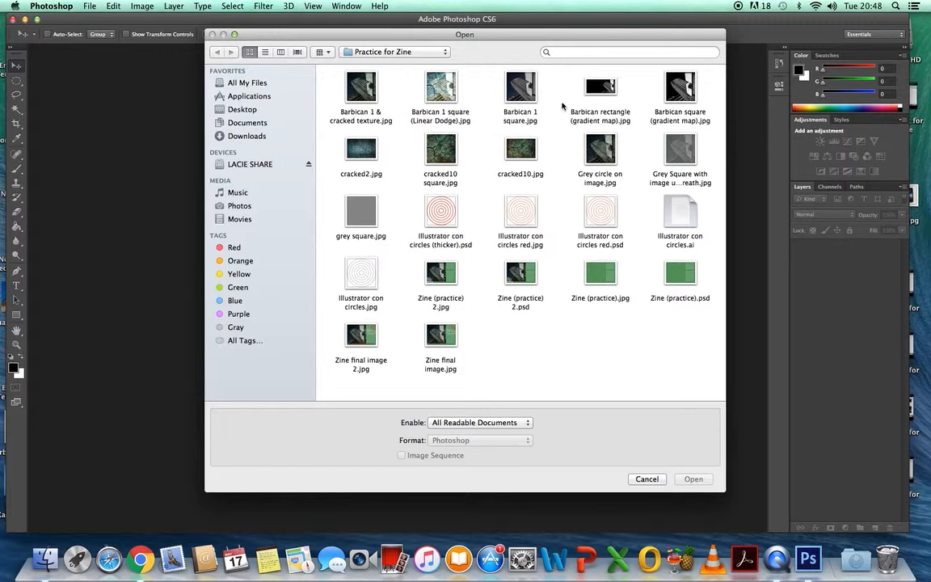
left_click(525, 93)
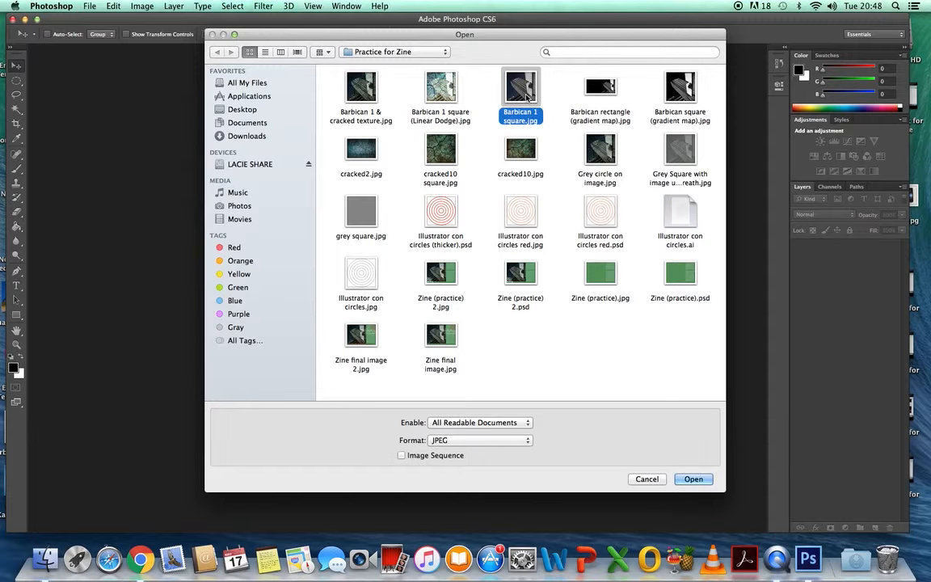
left_click(693, 479)
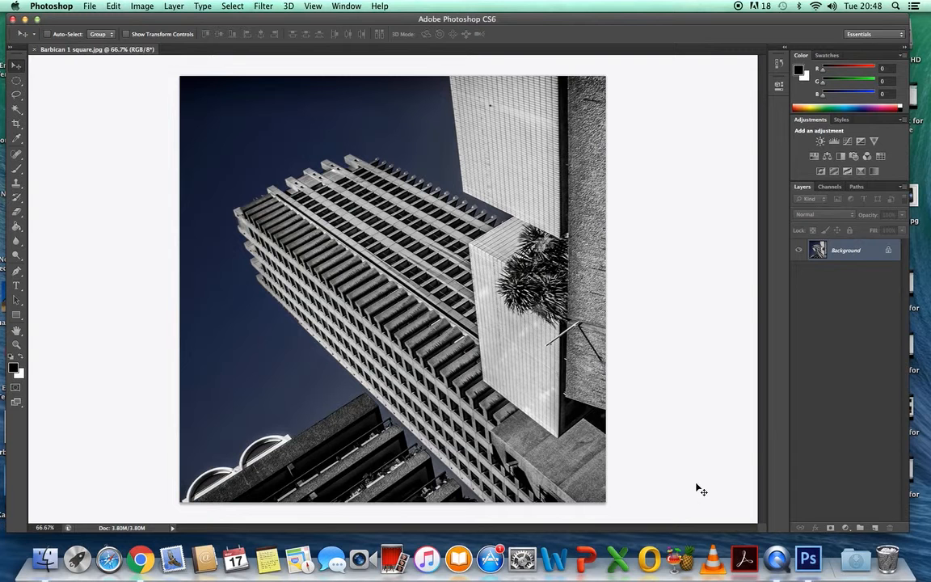
Duplicate the Background layer within the Barbican 1 square.jpg document, keeping the default name
right_click(830, 252)
left_click(776, 269)
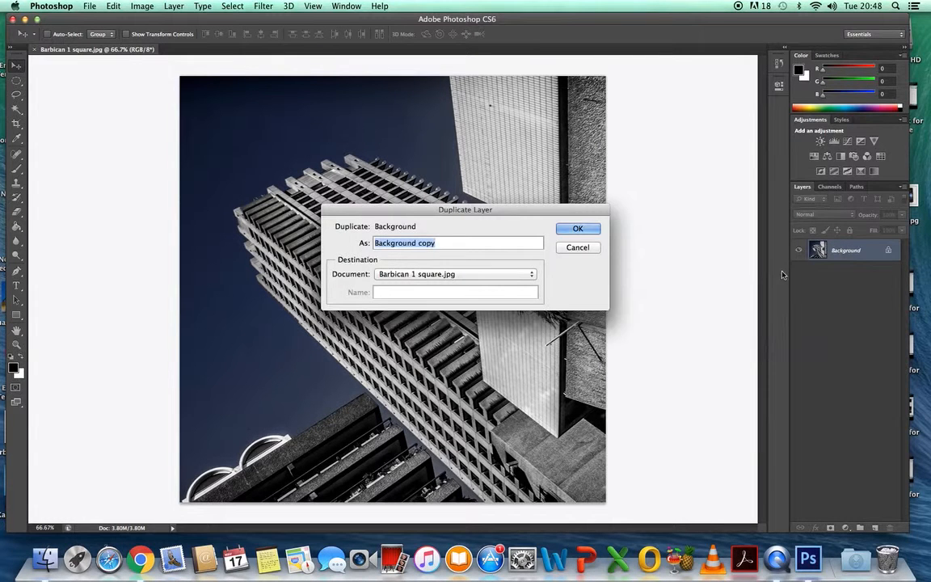
left_click(578, 229)
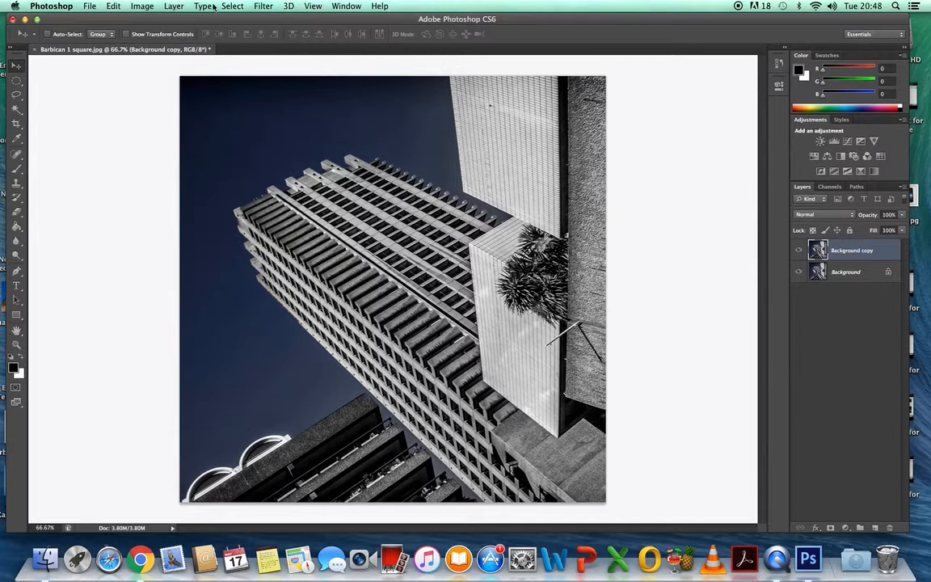
Add a Gradient Map adjustment layer above the duplicated background, keeping its default settings
left_click(174, 5)
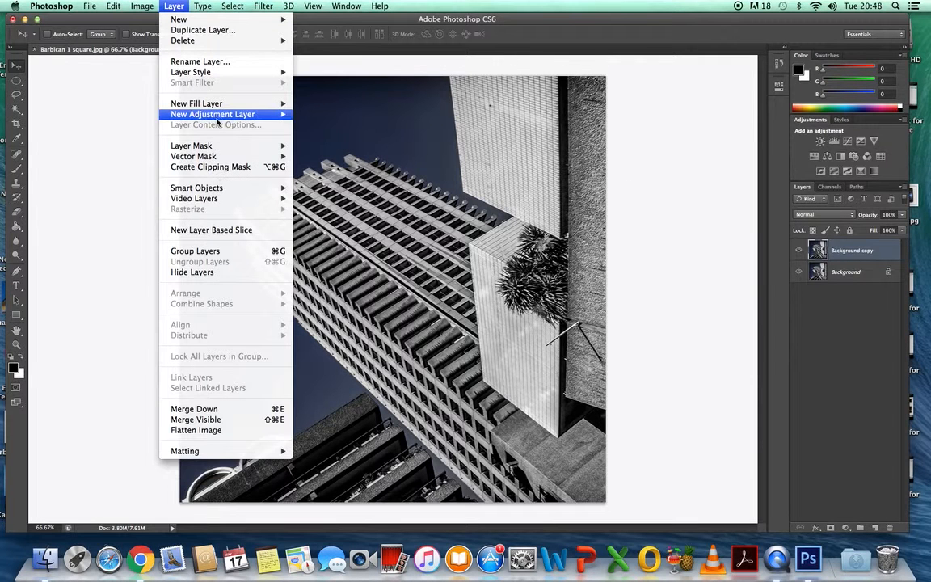
mouse_move(227, 119)
left_click(332, 282)
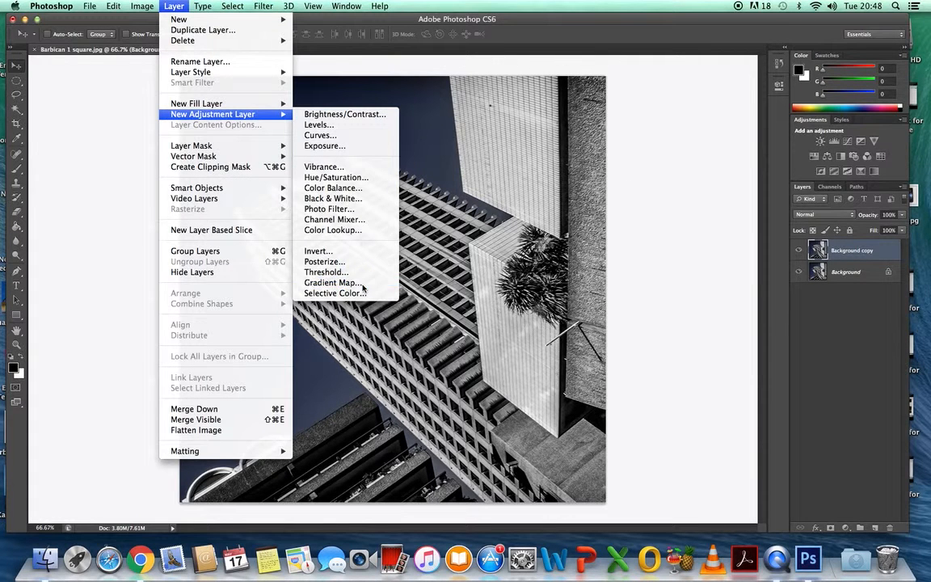
left_click(558, 232)
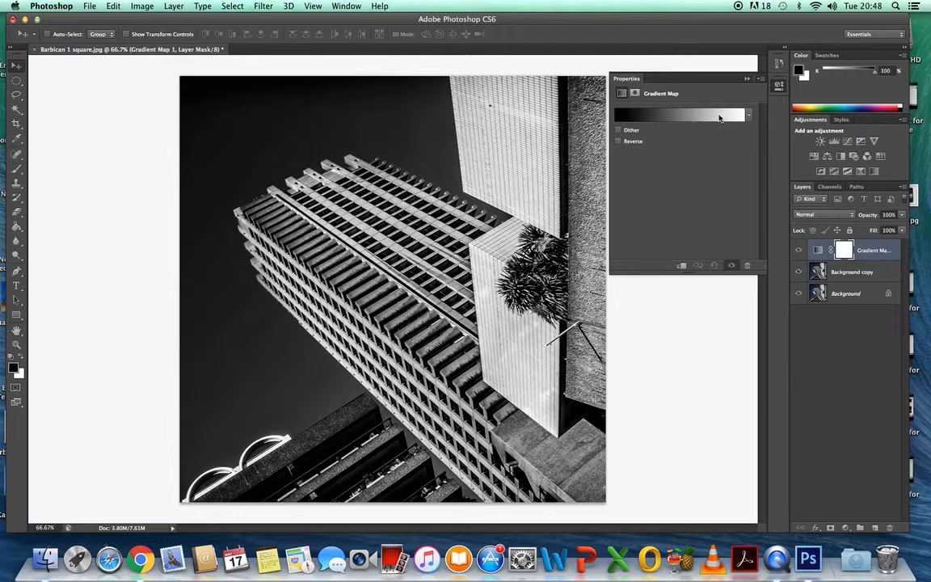
Try the violet-to-orange preset on the gradient map, and switch it back to the black-to-white preset
left_click(749, 118)
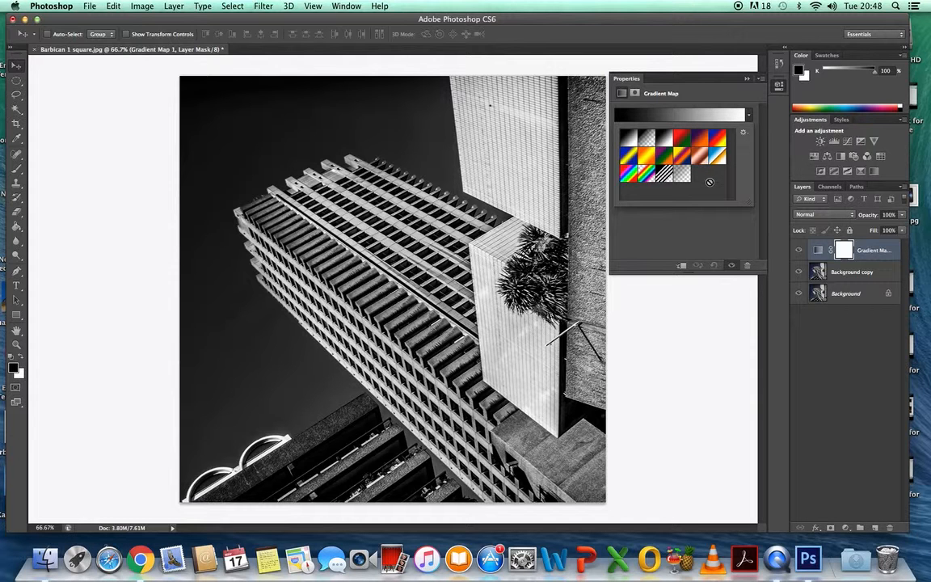
left_click(698, 142)
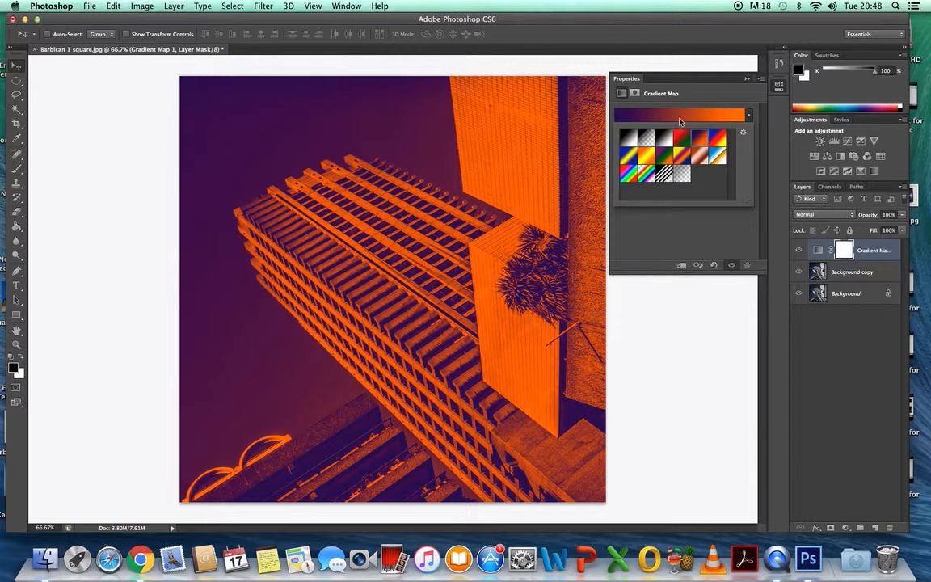
left_click(632, 140)
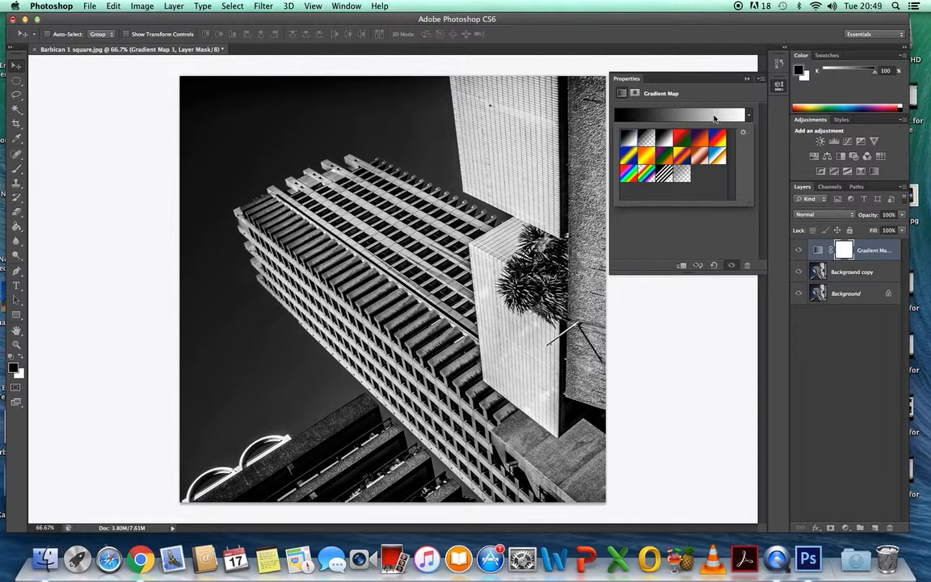
Open the gradient map's black-to-white gradient in the Gradient Editor and move the editor clear of the photo
left_click(705, 116)
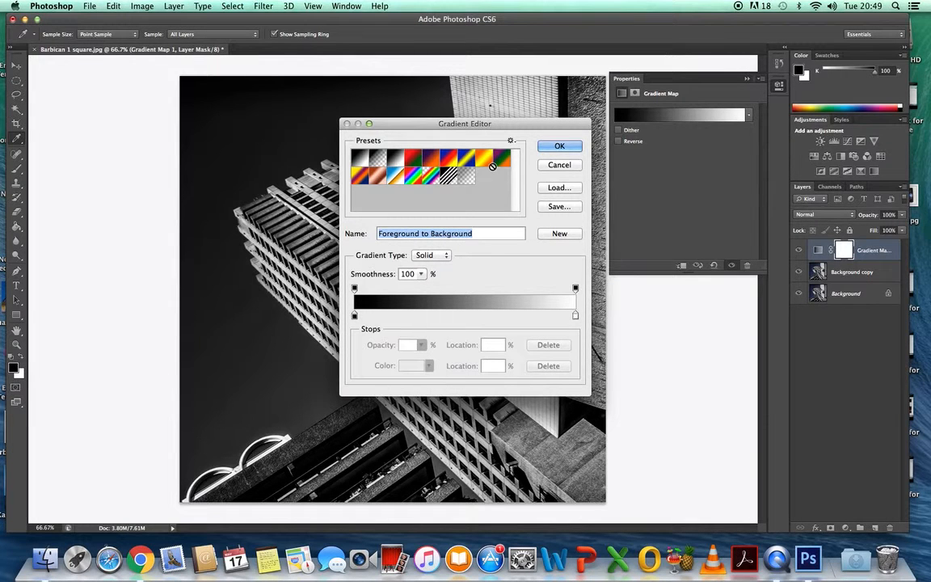
left_click_drag(502, 125, 790, 108)
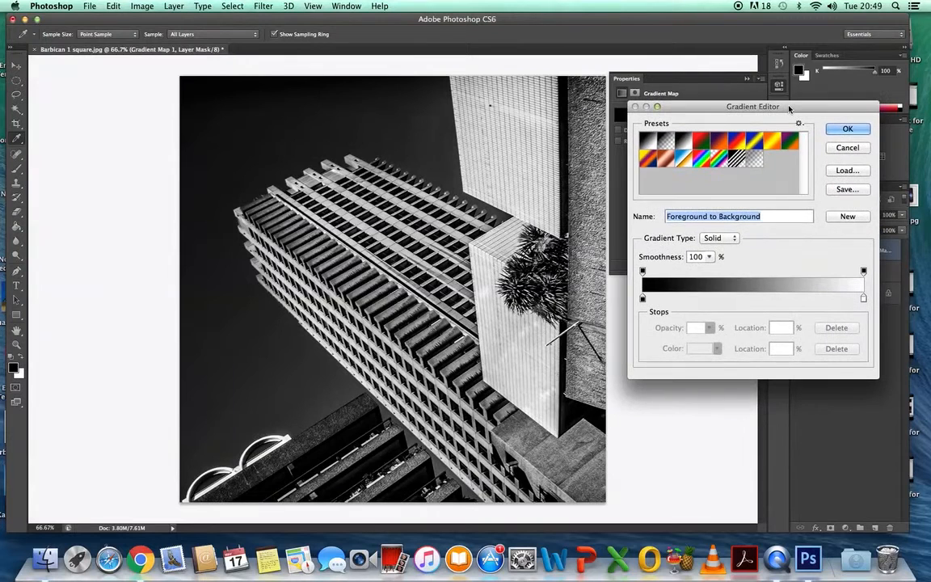
Try the violet-to-orange preset with its violet colour stop at 46% and its orange colour stop at 94%
left_click(722, 143)
left_click_drag(644, 299, 728, 301)
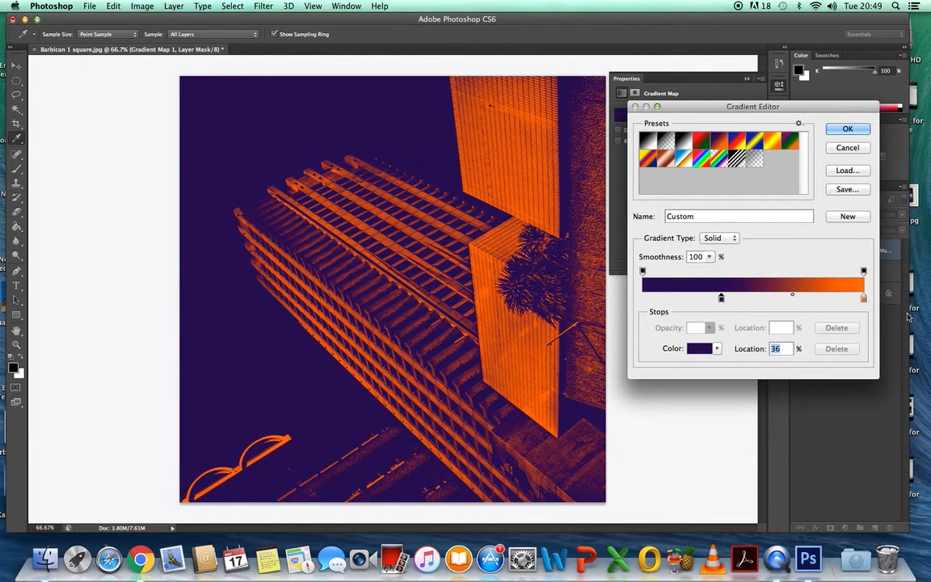
left_click_drag(867, 303, 851, 302)
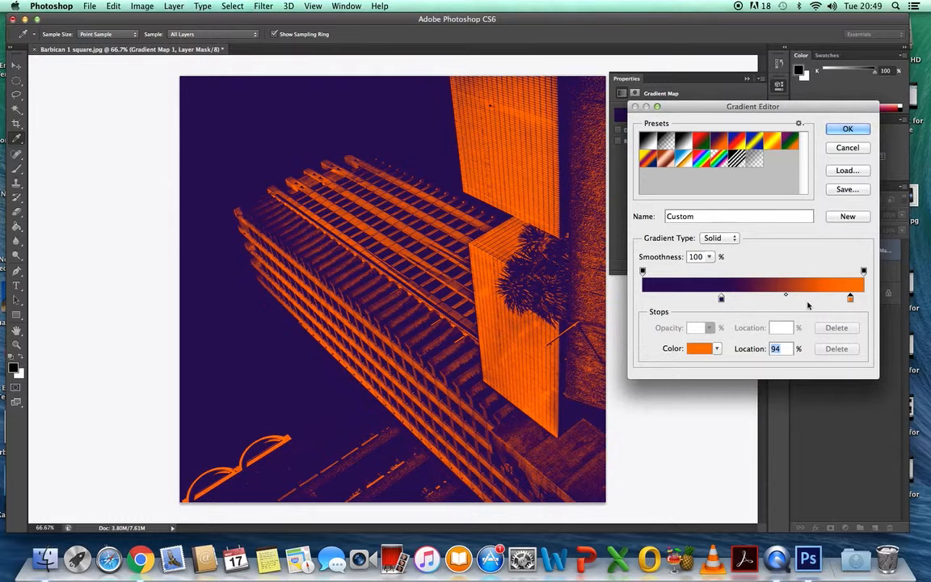
left_click_drag(722, 299, 744, 300)
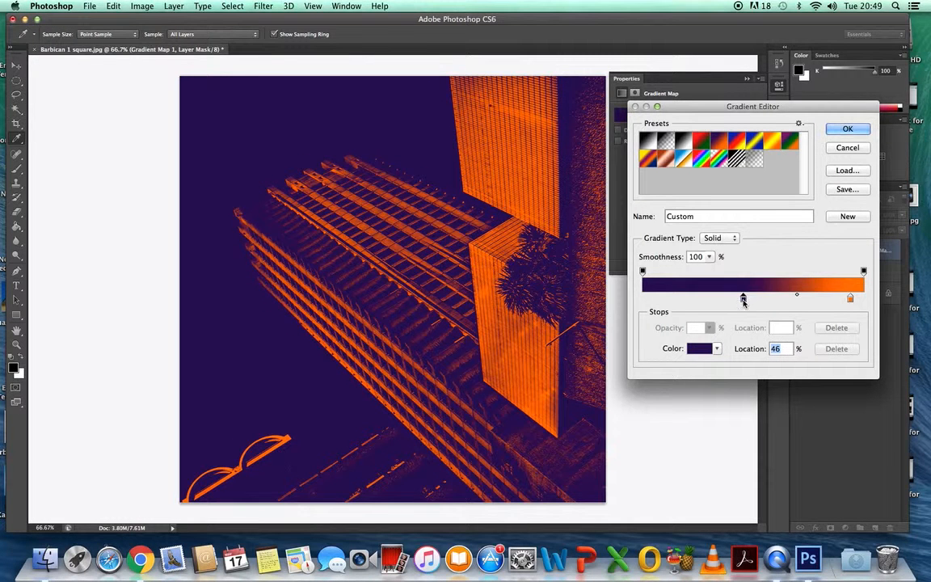
Load the Foreground to Background preset, move the black-end colour and opacity stops to 37%, and bring the white-end stops in to about 82%
left_click(654, 142)
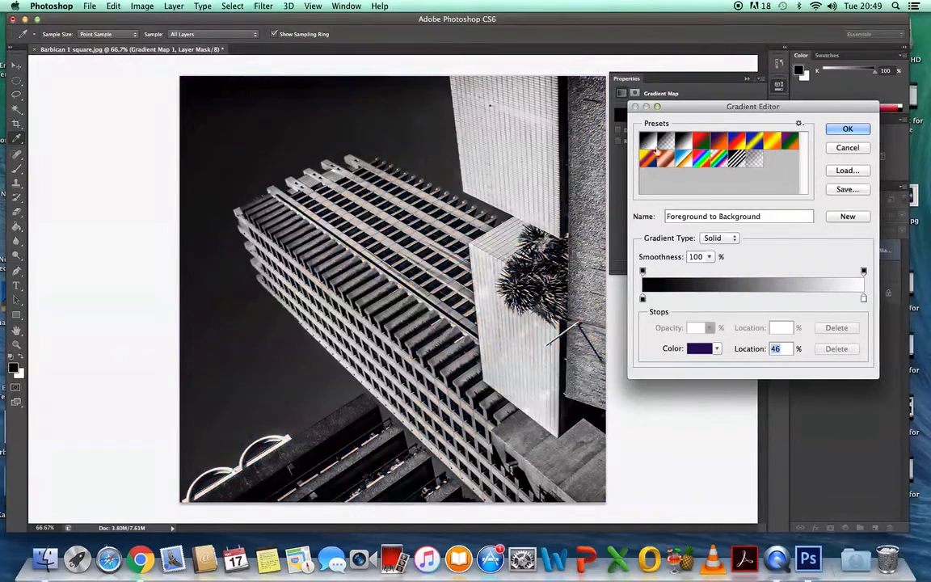
left_click(723, 299)
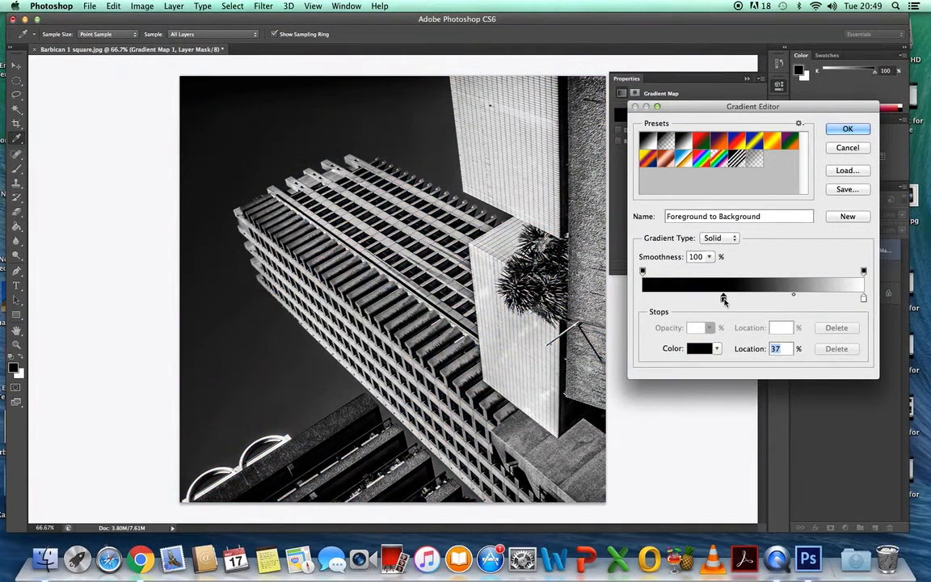
left_click(643, 271)
left_click_drag(643, 272, 725, 274)
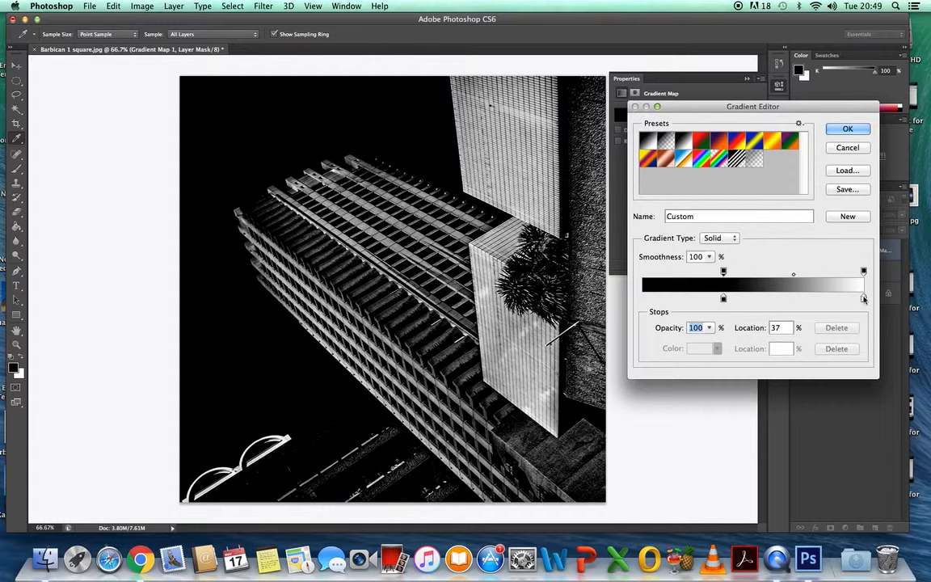
left_click_drag(864, 299, 825, 273)
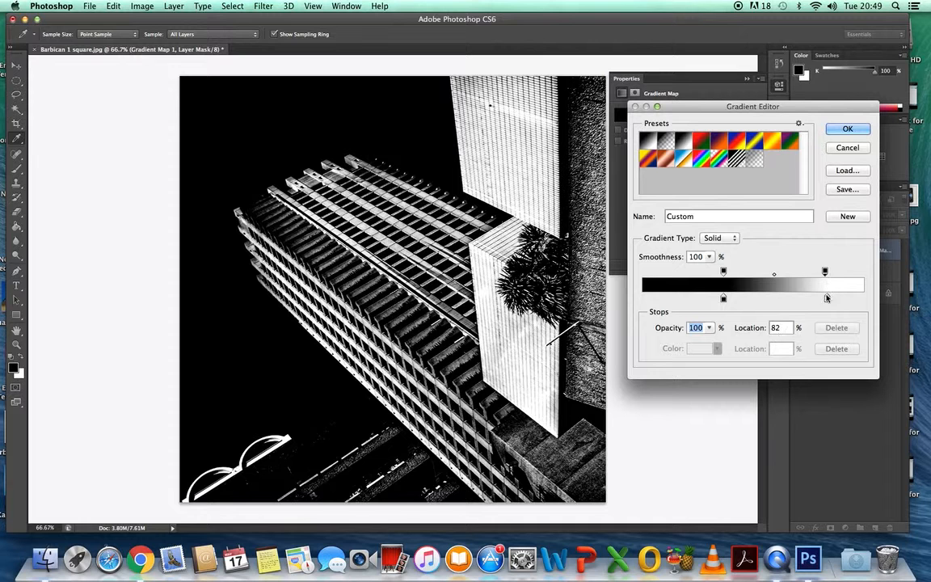
Set the black colour stop's location to 40%, shift the dark-end opacity stop inward, and apply the custom gradient
left_click_drag(723, 300, 753, 301)
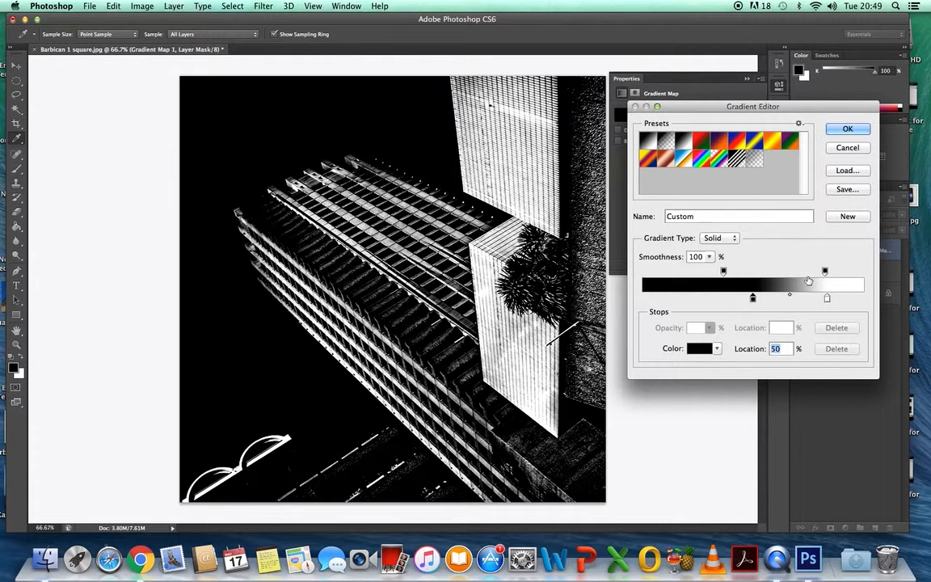
left_click_drag(724, 272, 731, 299)
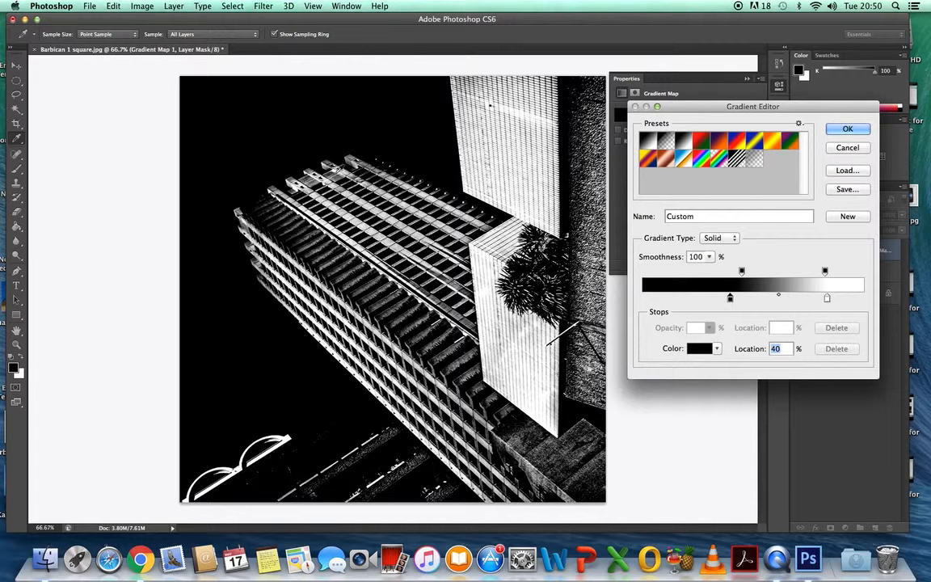
left_click(847, 131)
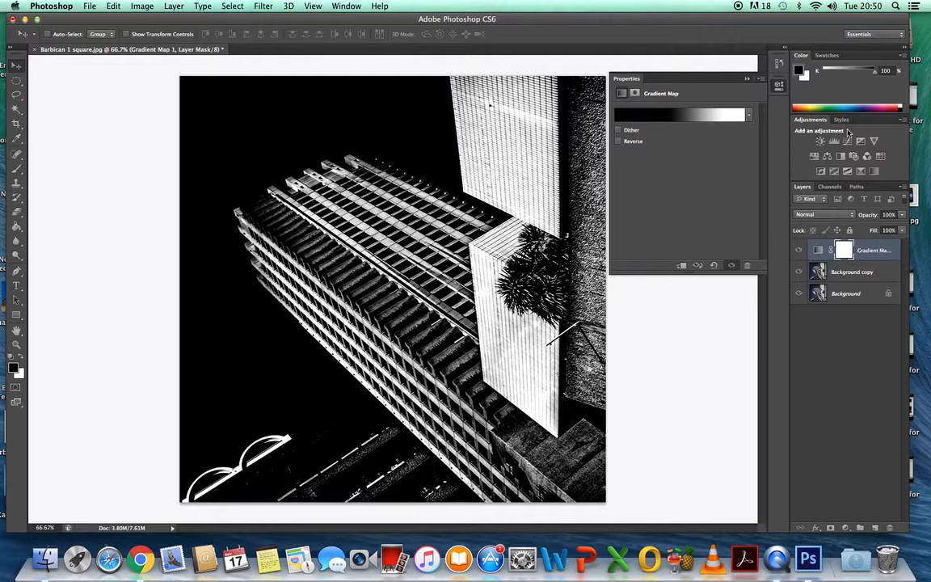
Flatten the image and open it in the Nik Collection's Viveza 2 filter
left_click(166, 8)
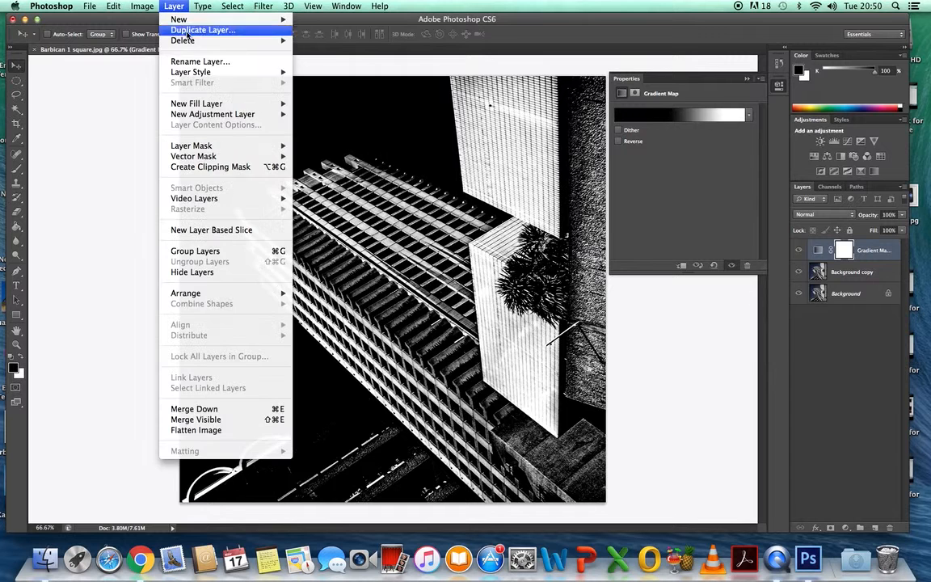
left_click(209, 431)
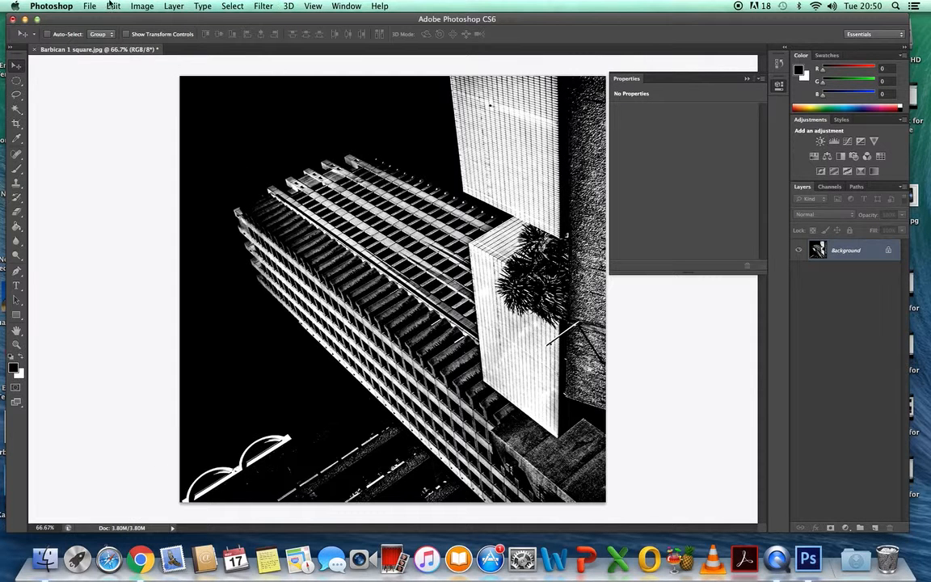
left_click(267, 10)
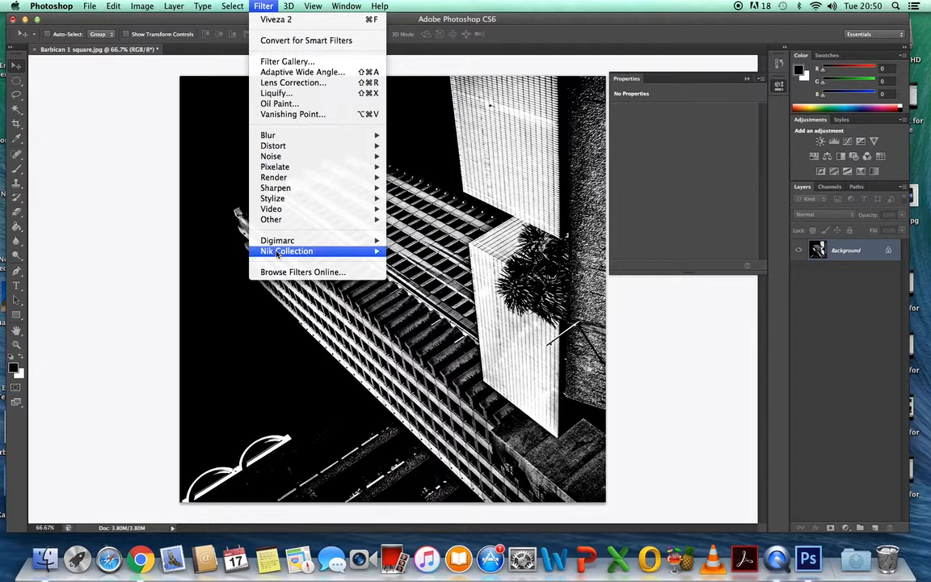
mouse_move(275, 250)
left_click(481, 315)
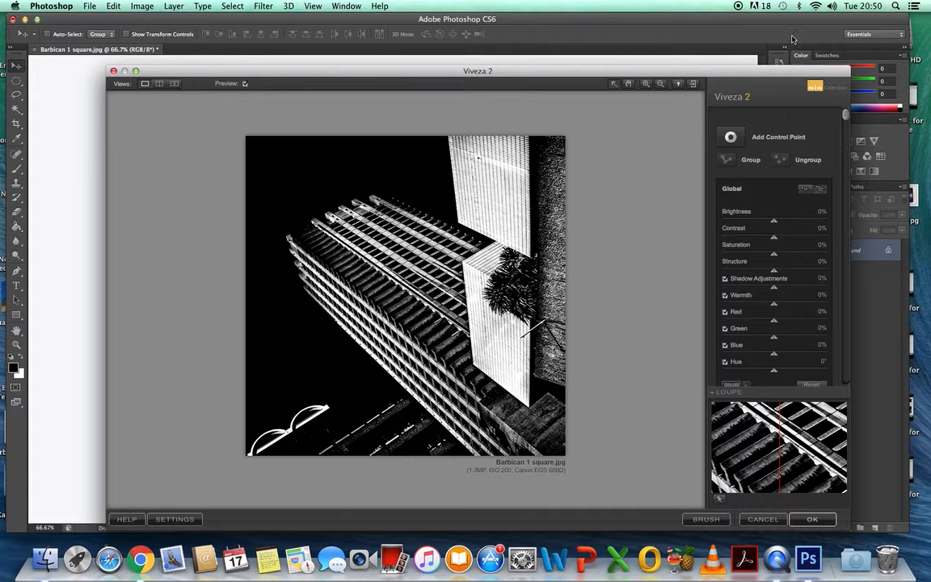
Add a control point on the dark balconies beside the white arches with Brightness 79% and Structure 91%, and apply the filter
left_click(729, 137)
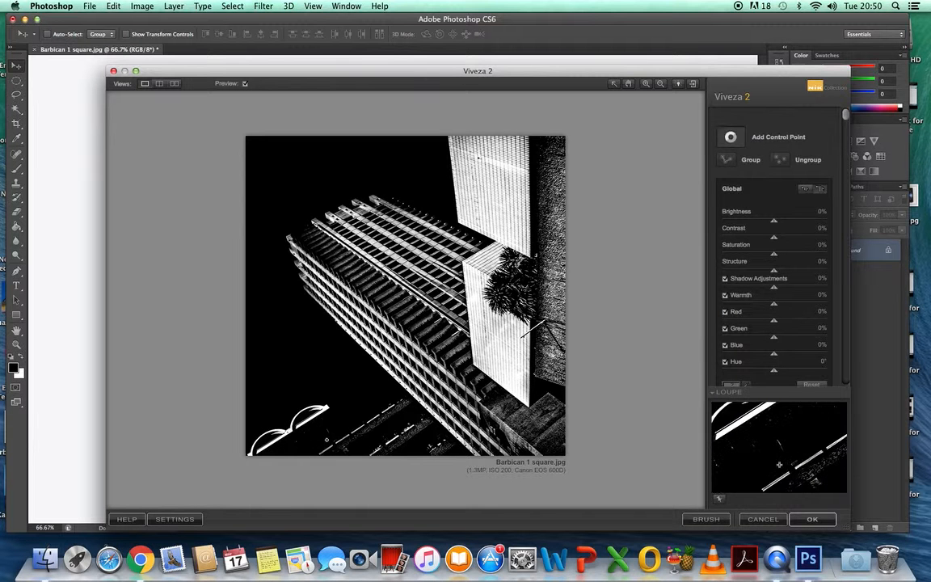
left_click(343, 432)
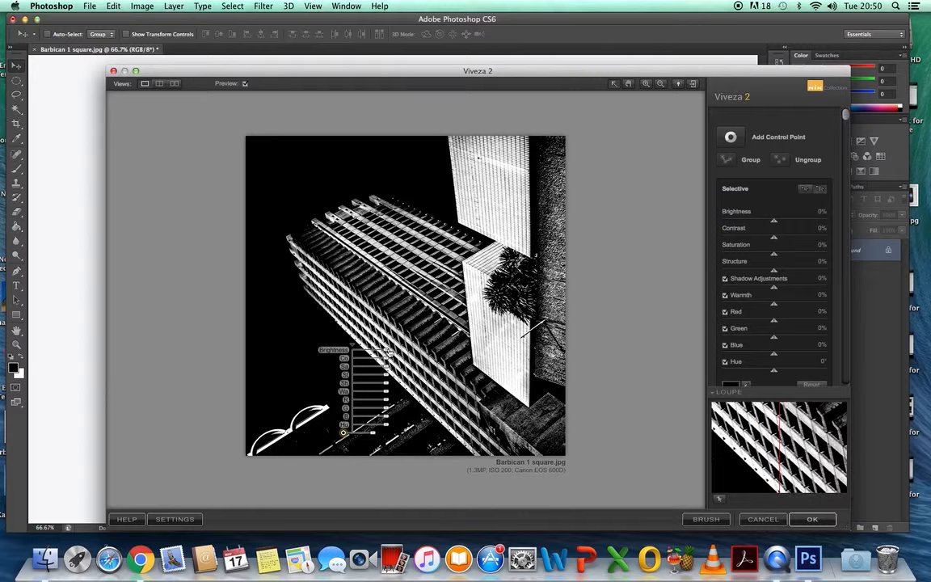
mouse_move(373, 435)
left_mouse_down()
mouse_move(366, 438)
mouse_move(374, 435)
left_mouse_up()
mouse_move(385, 350)
left_mouse_down()
mouse_move(413, 353)
mouse_move(398, 357)
left_mouse_up()
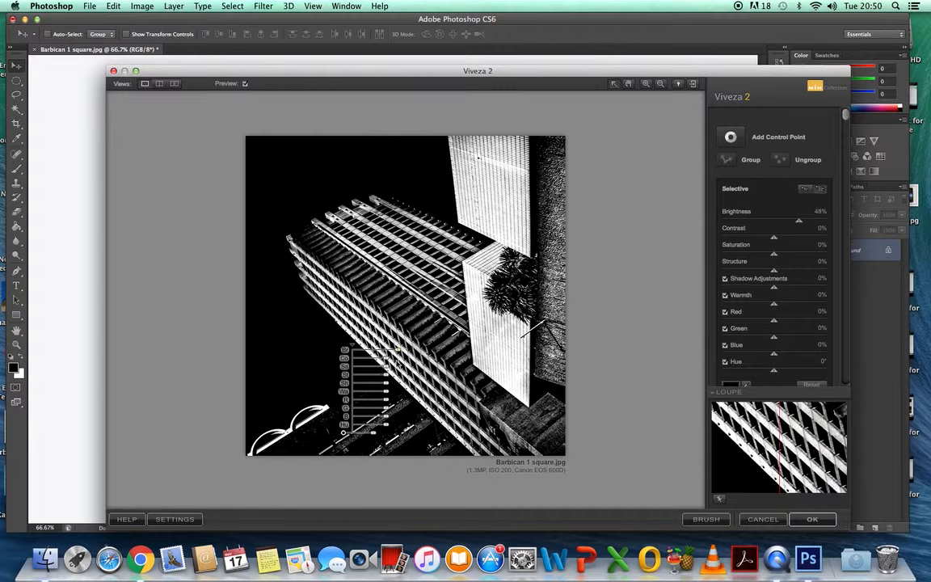
left_click_drag(386, 377, 414, 378)
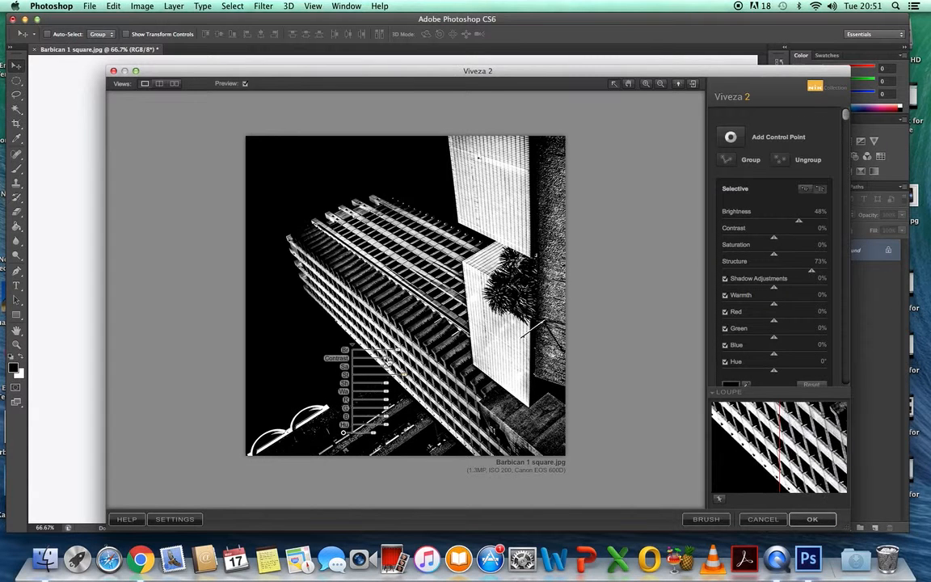
left_click_drag(398, 353, 424, 377)
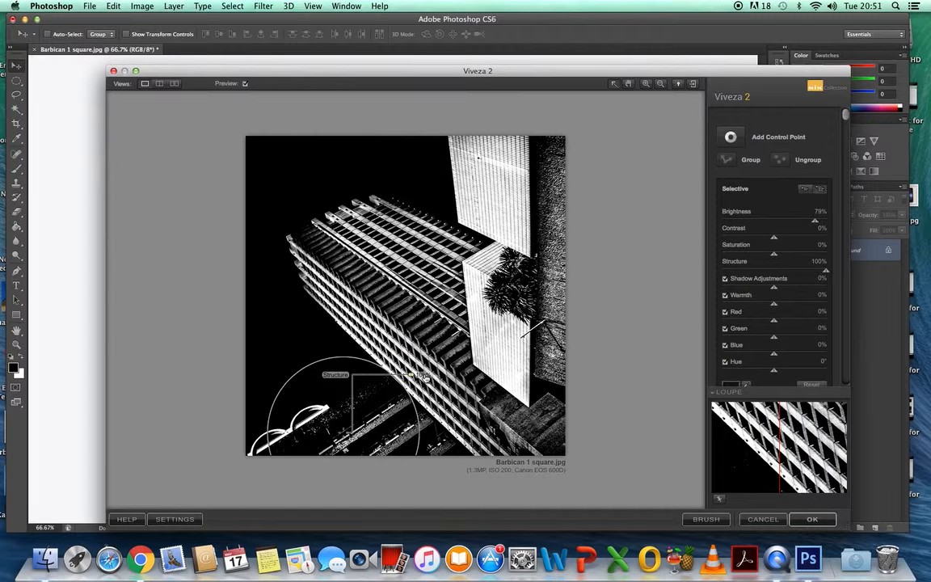
left_click_drag(410, 378, 409, 378)
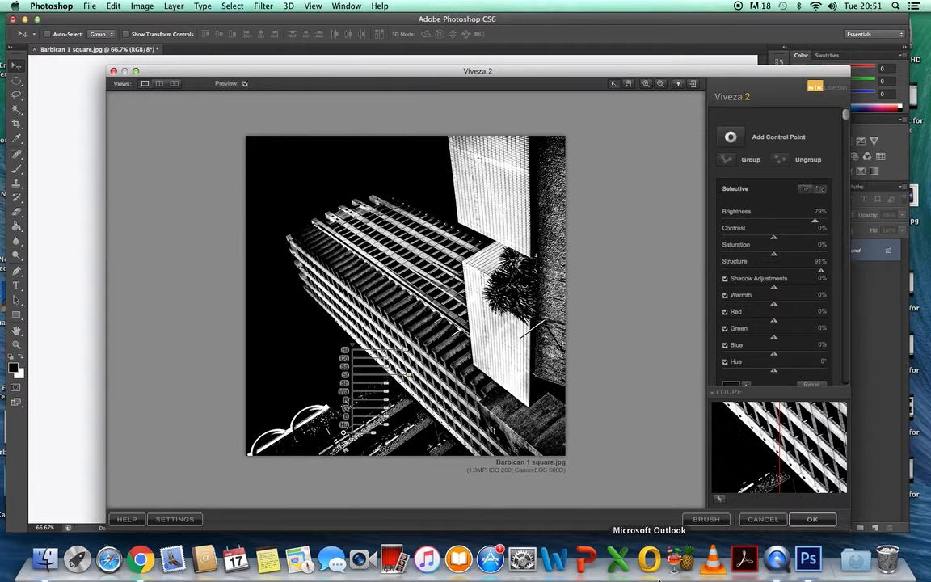
left_click(814, 520)
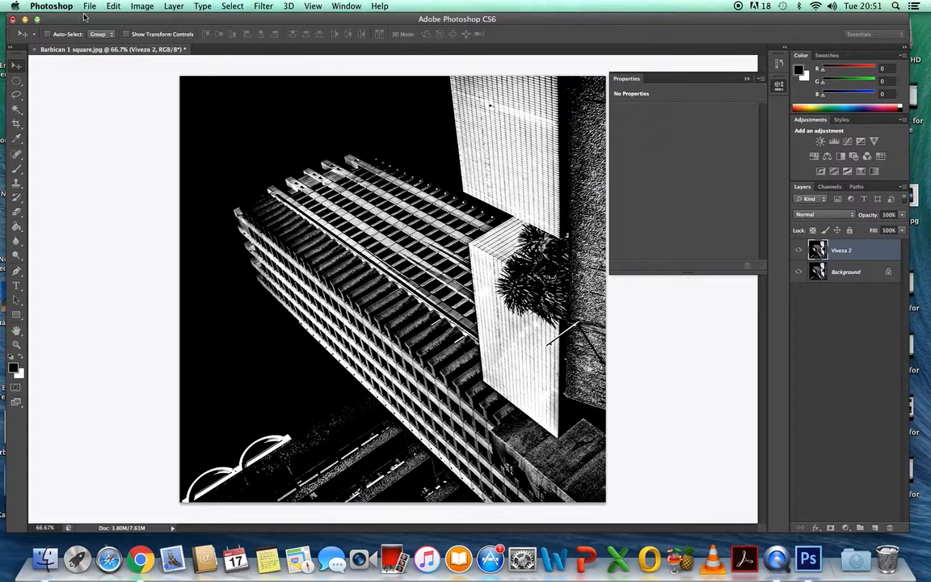
Resize the image to a document width of 10 cm with proportions constrained at 300 pixels/inch
left_click(143, 6)
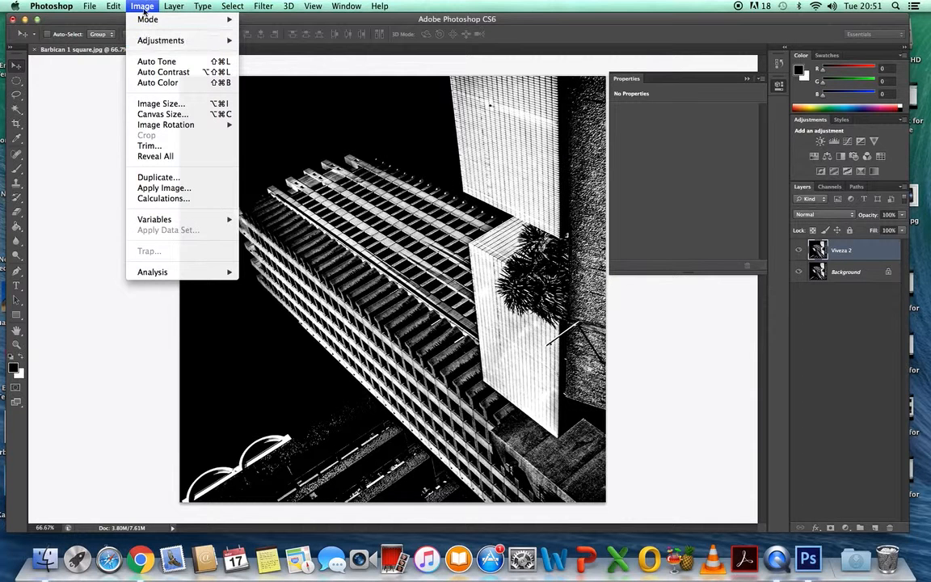
left_click(162, 104)
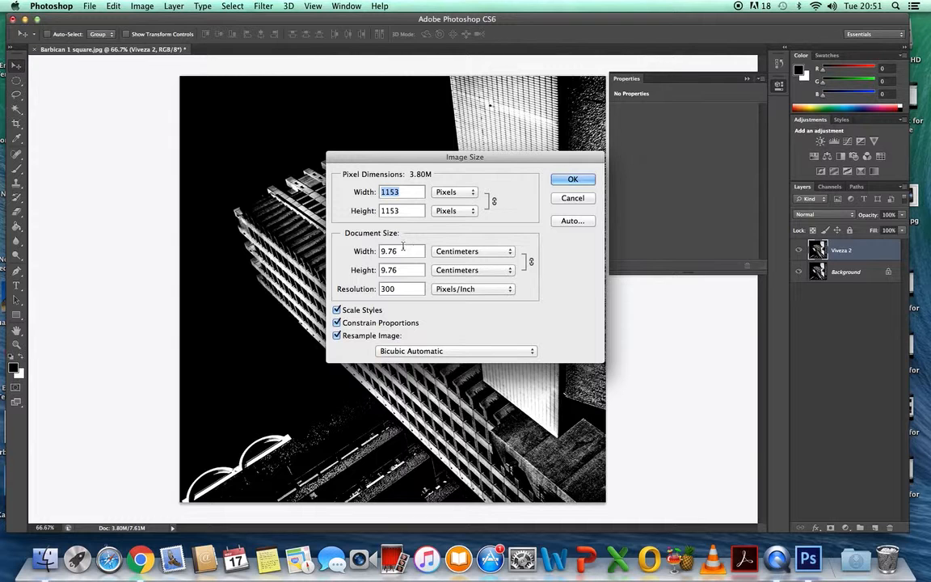
left_click(405, 251)
key("BackSpace")
key("BackSpace")
key("BackSpace")
key("BackSpace")
type("1")
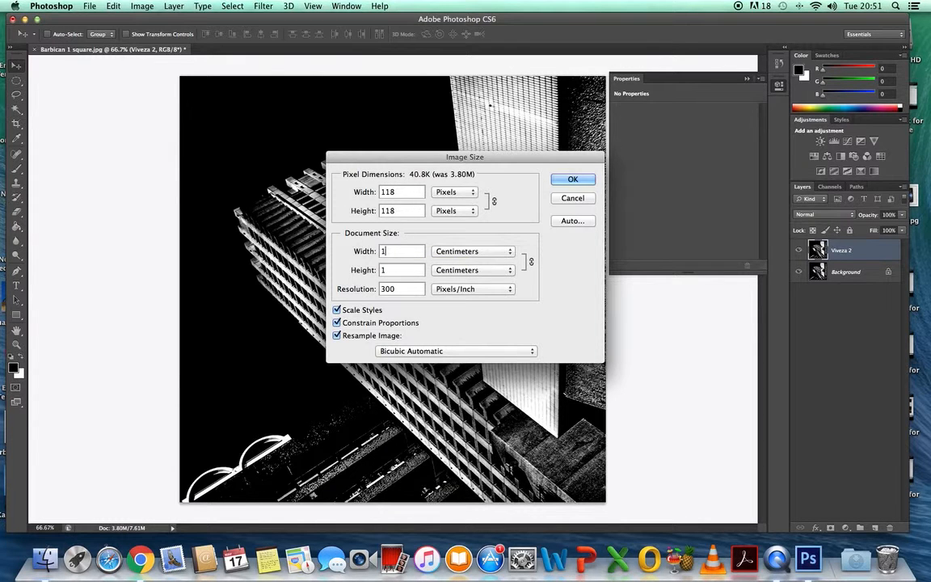
type("0")
left_click(573, 179)
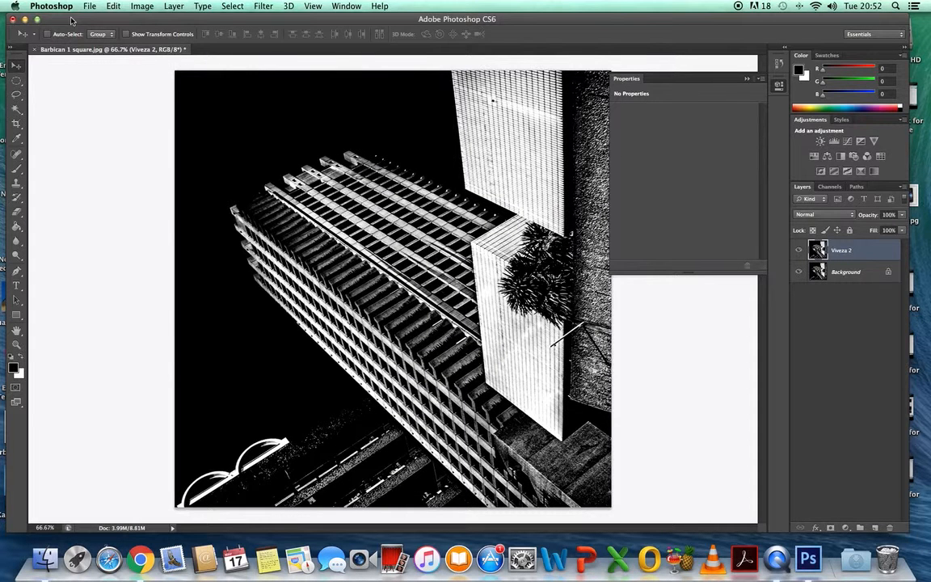
Create a new 20 × 15 cm CMYK document at 300 pixels/inch and fill its background with black
left_click(85, 7)
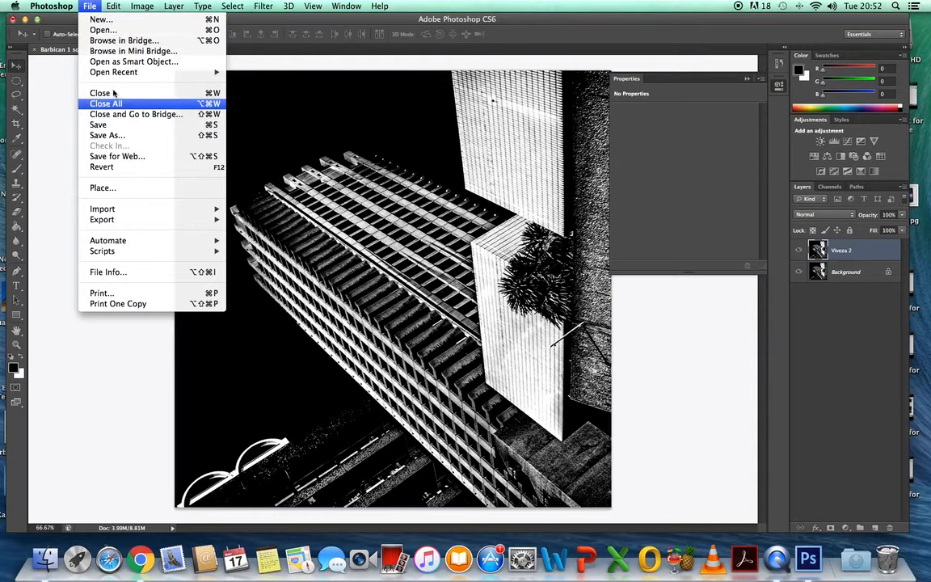
left_click(115, 22)
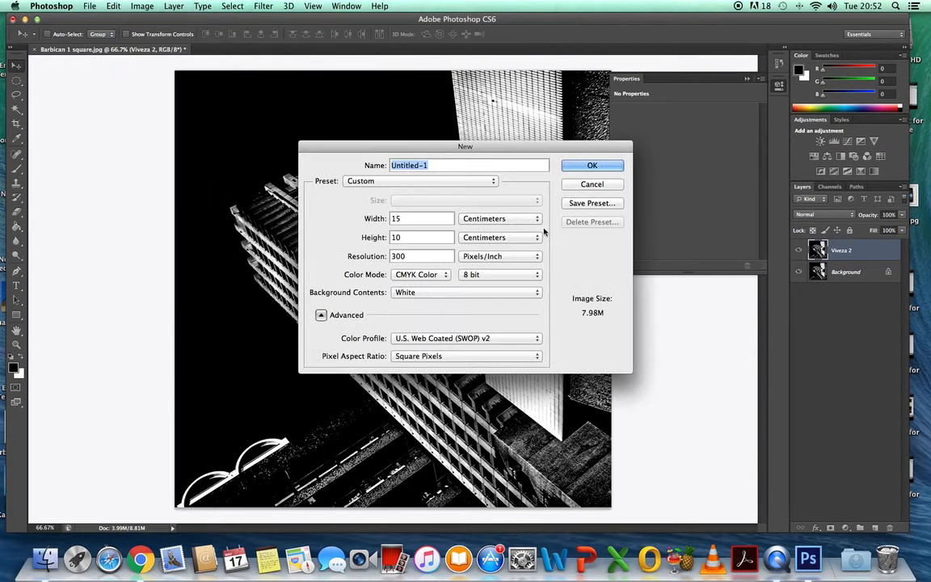
left_click(408, 237)
key("BackSpace")
type("5")
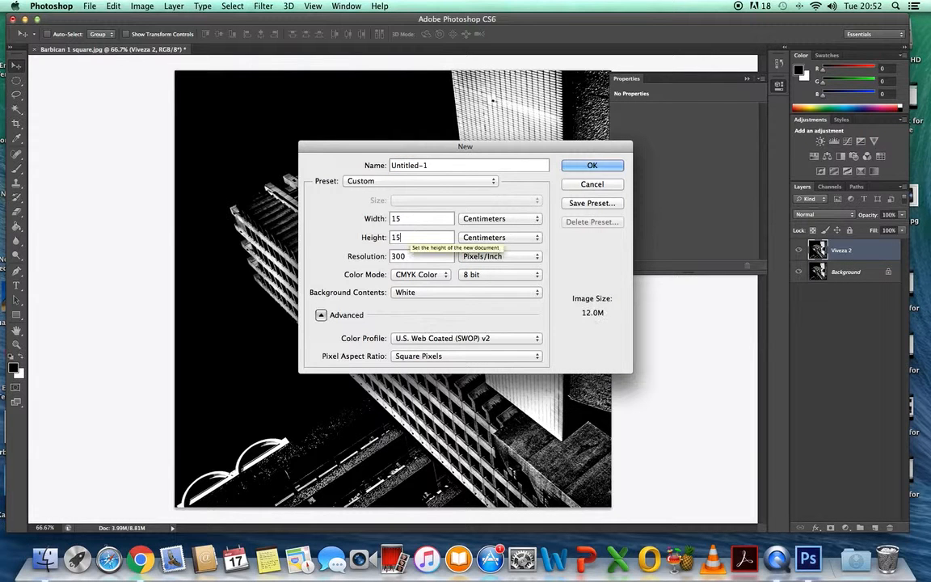
left_click(414, 219)
key("BackSpace")
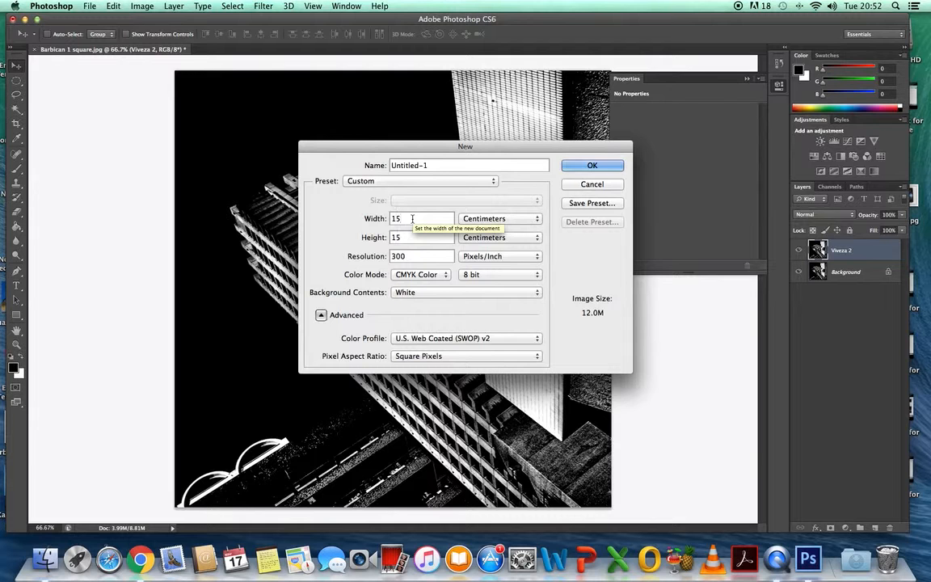
key("BackSpace")
type("20")
left_click(592, 165)
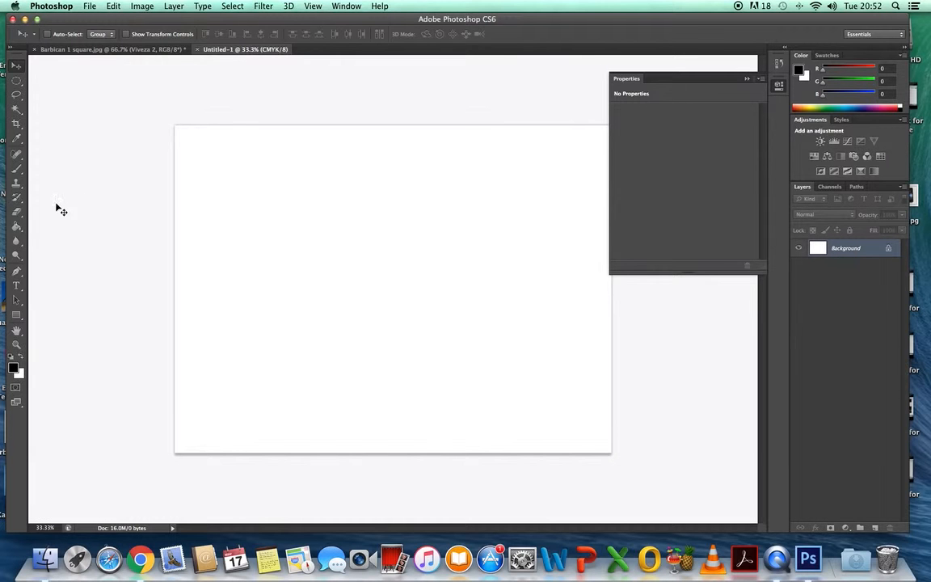
left_click(17, 227)
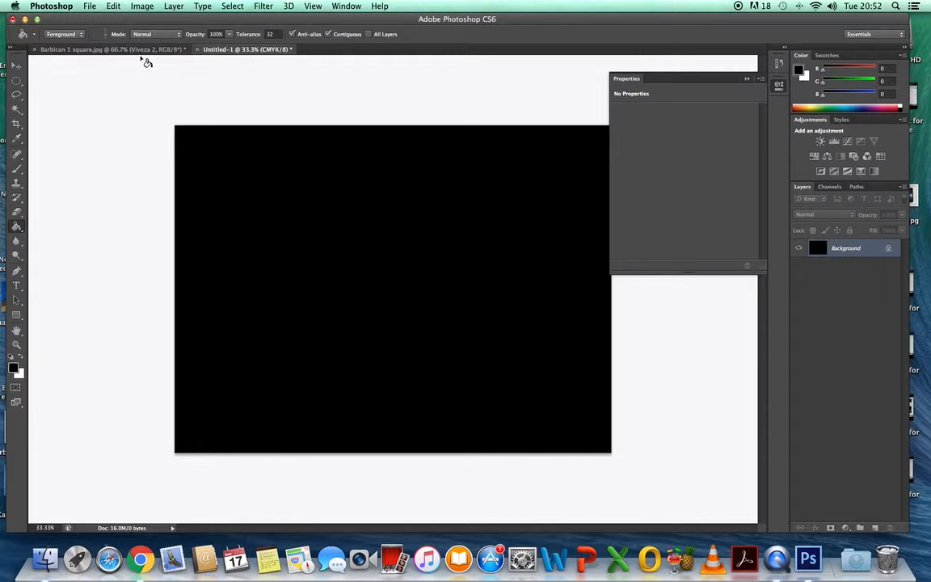
Copy the Viveza 2 layer from Barbican 1 square.jpg into the black document, align it to the lower-right corner, and dock the Properties panel
left_click(94, 50)
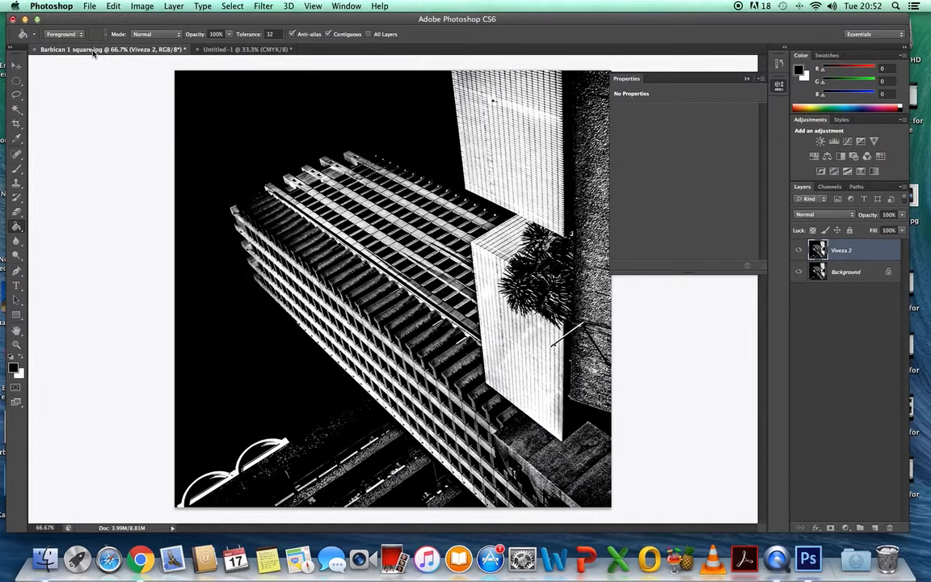
left_click(16, 65)
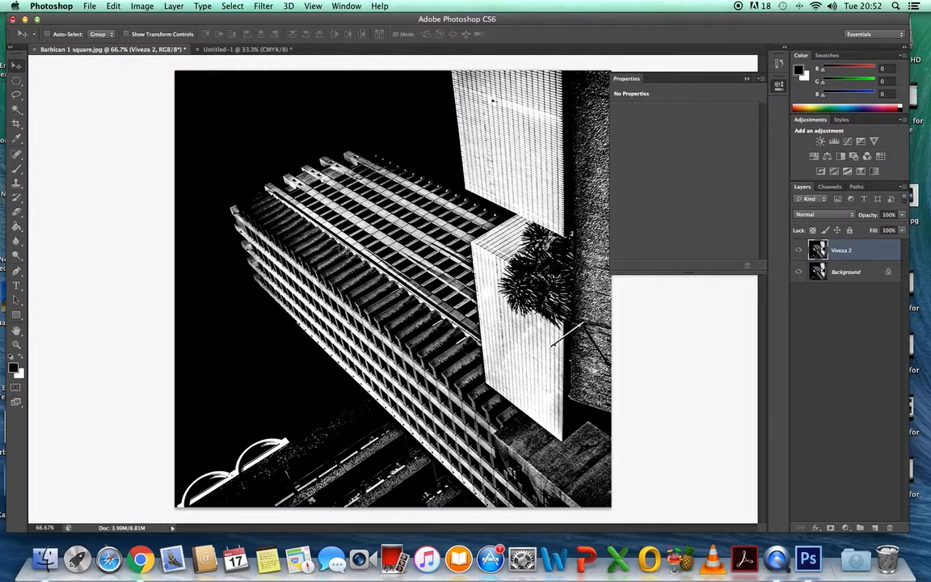
left_click_drag(265, 173, 522, 320)
left_click_drag(711, 75, 853, 121)
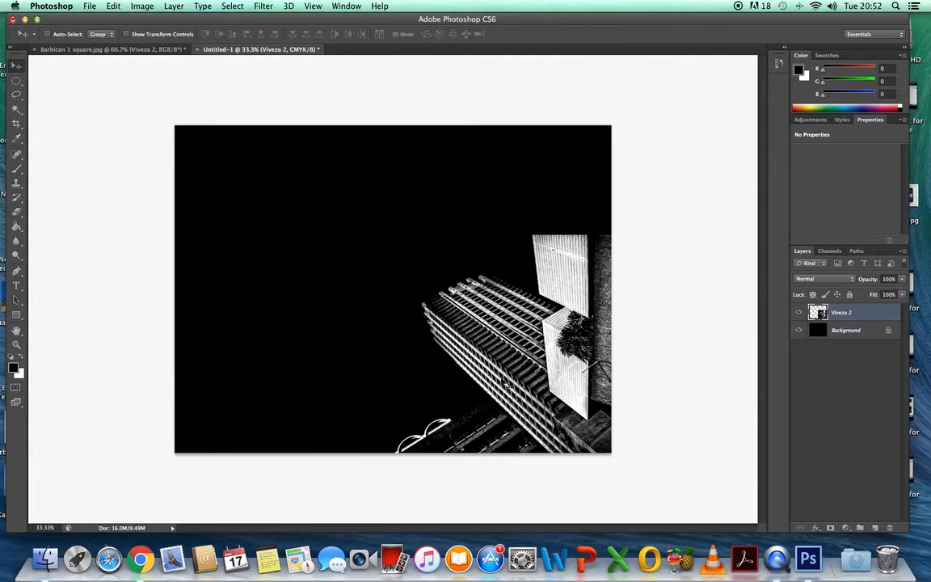
left_click_drag(517, 299, 524, 294)
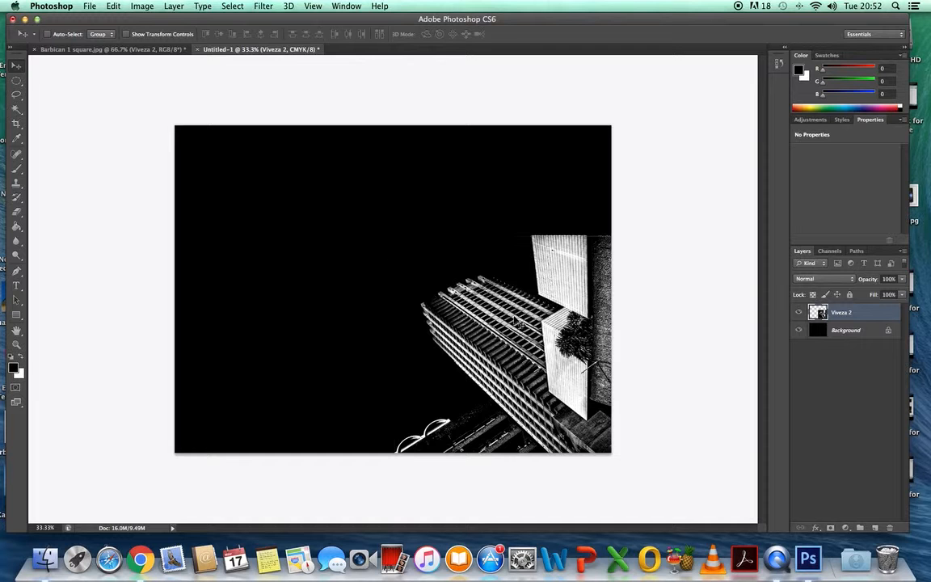
Clear the crop's aspect ratio and crop off the empty black strip above the photo, keeping the full width
left_click(16, 123)
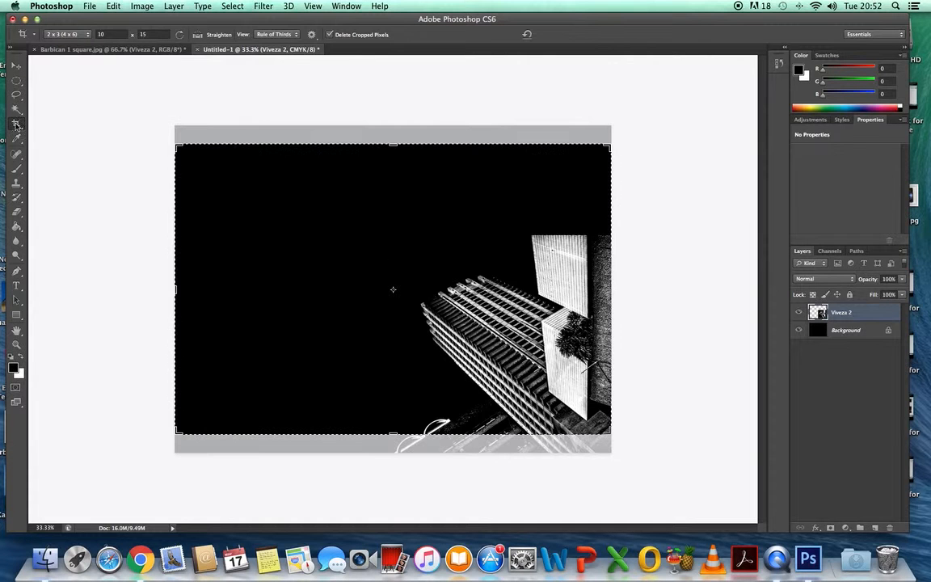
left_click(155, 34)
key("BackSpace")
key("BackSpace")
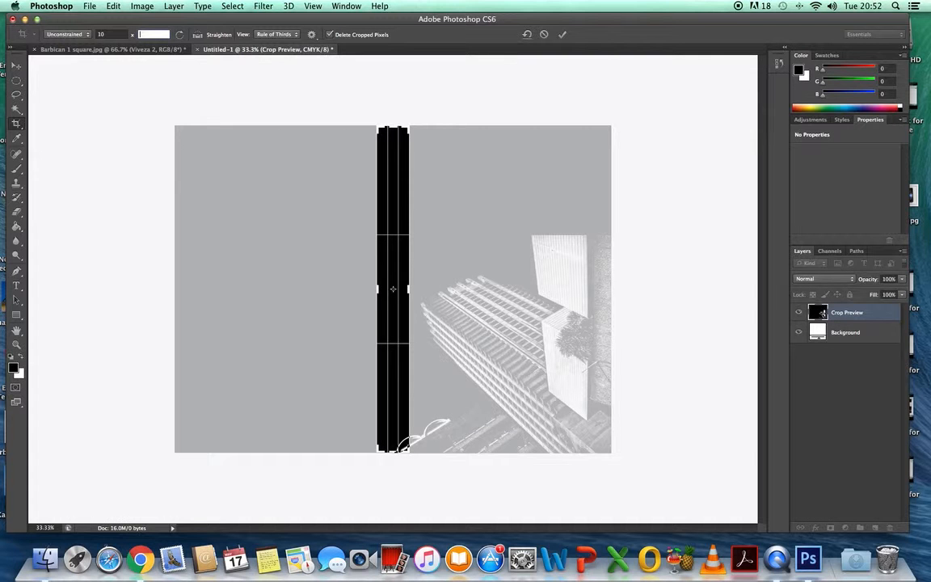
left_click(114, 34)
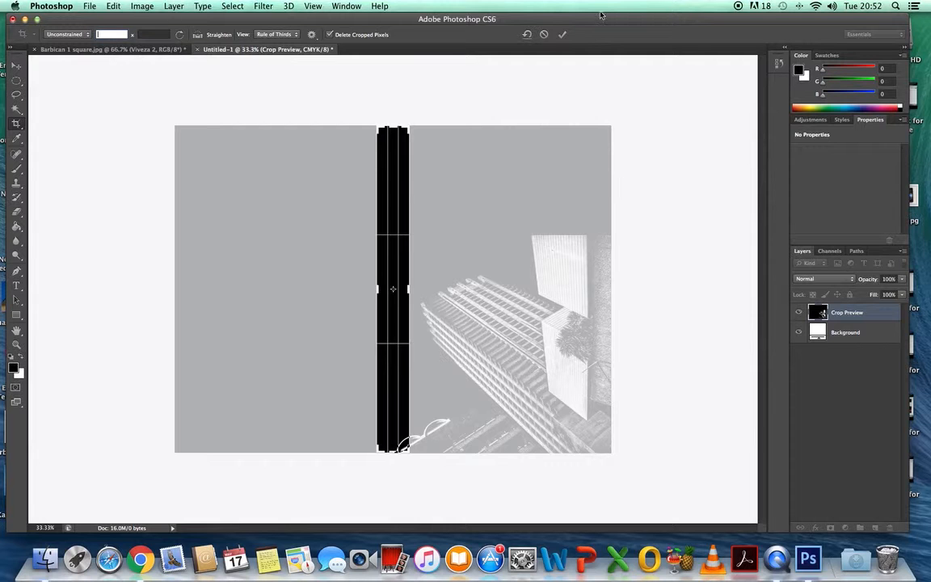
left_click(544, 35)
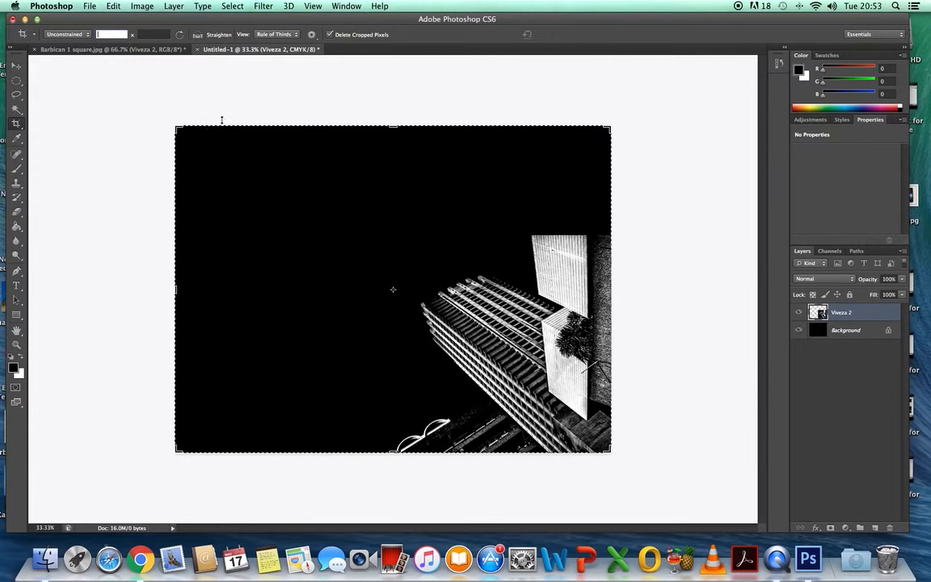
left_click_drag(608, 127, 613, 160)
left_click(563, 36)
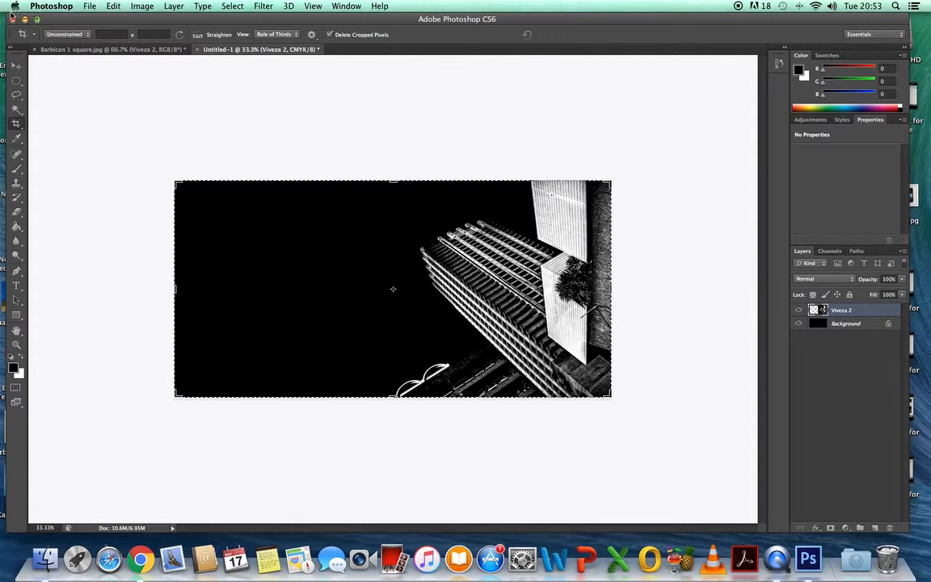
left_click(15, 67)
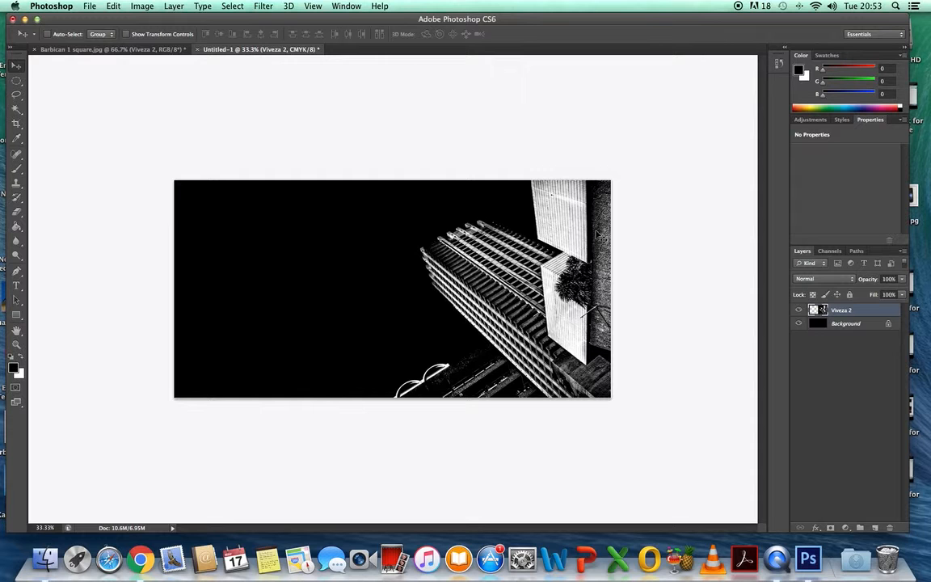
Close the composite document and Barbican 1 square.jpg without saving either one
left_click(88, 7)
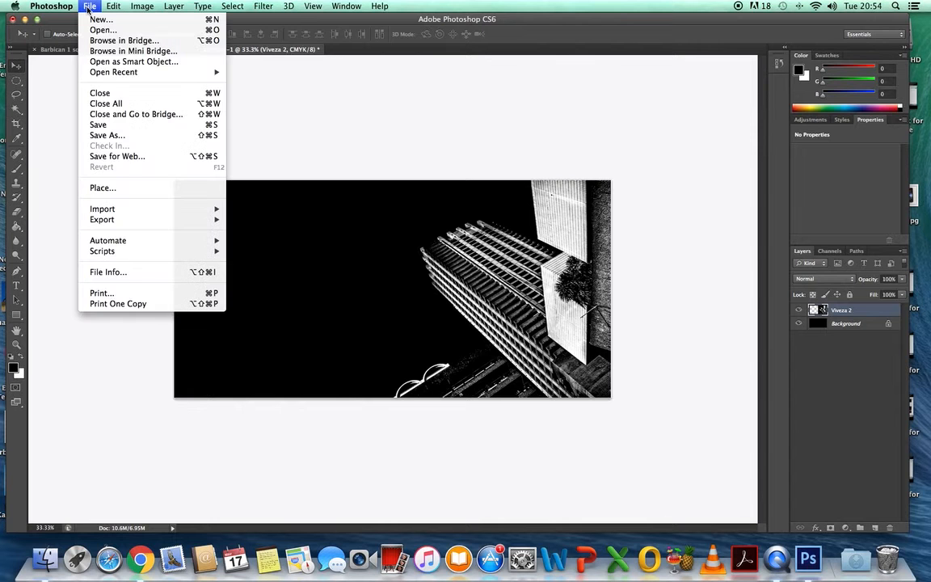
left_click(131, 94)
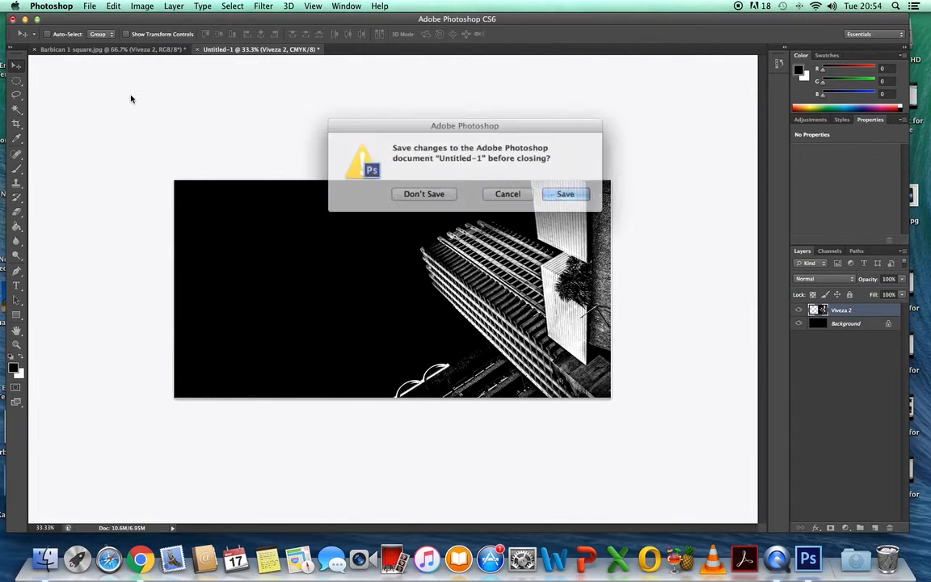
left_click(426, 192)
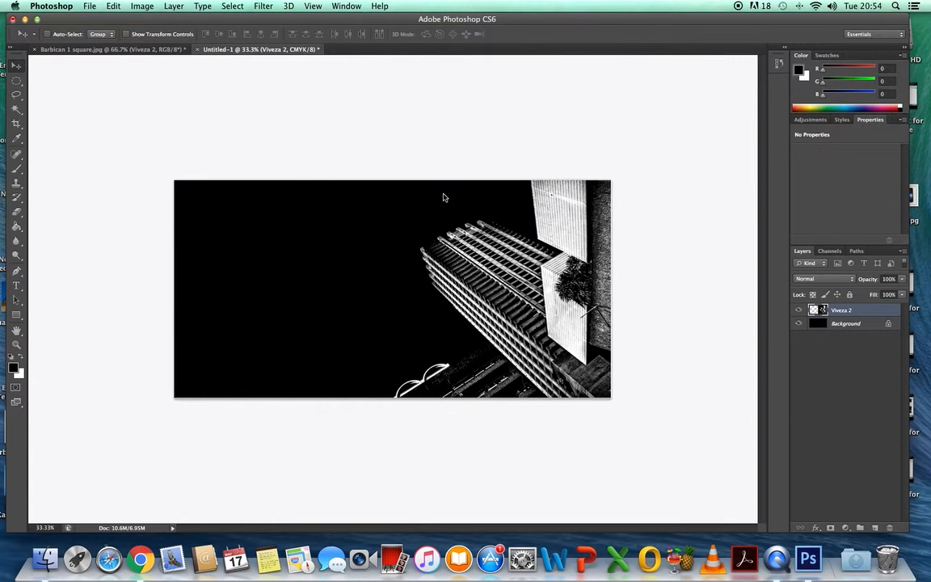
left_click(90, 7)
left_click(132, 95)
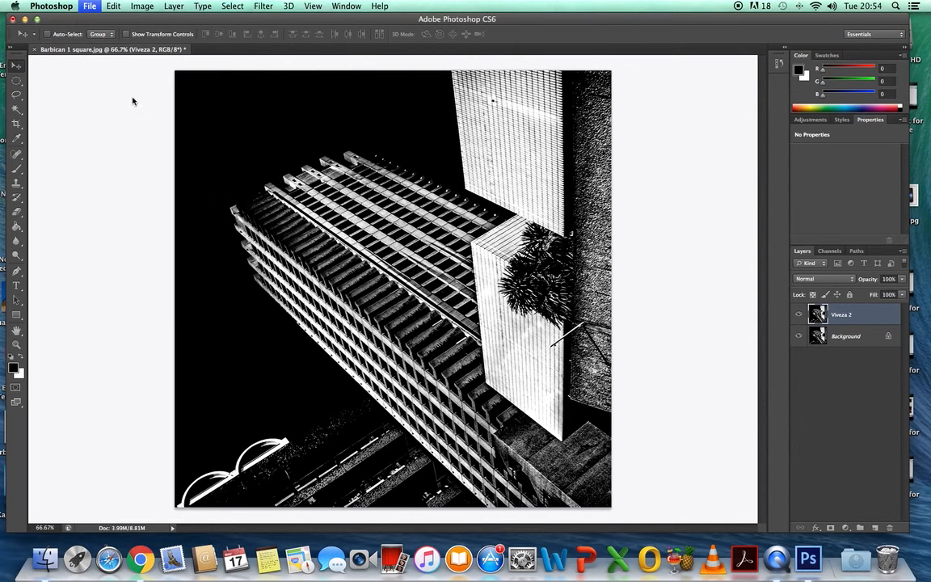
left_click(435, 194)
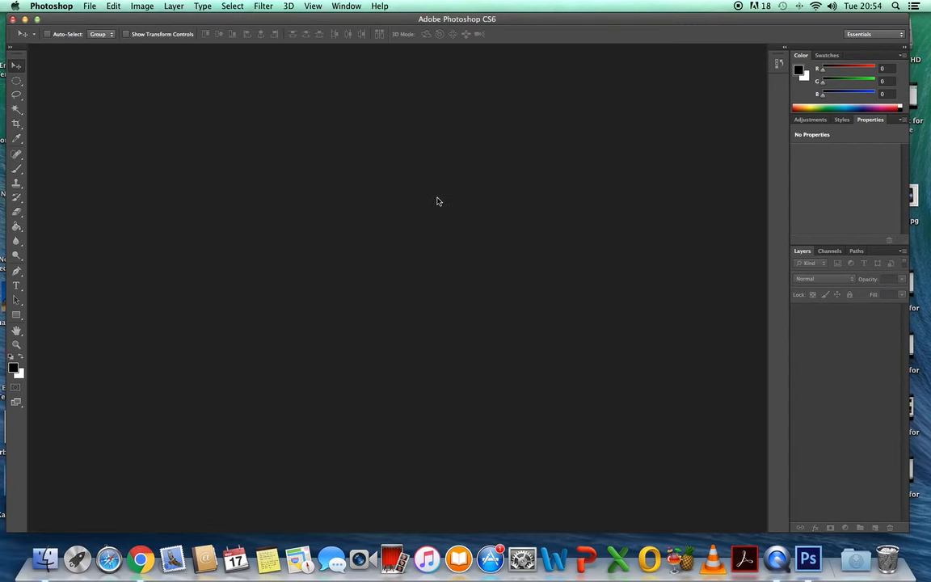